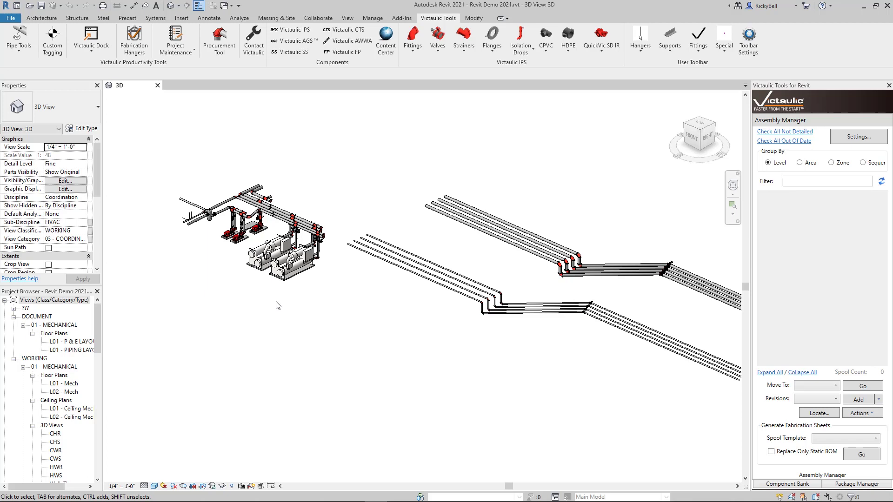
Step: Zoom in on the pump and chiller area and crossing-select both chillers with their connected pipes
scroll(238, 219, "up", 5)
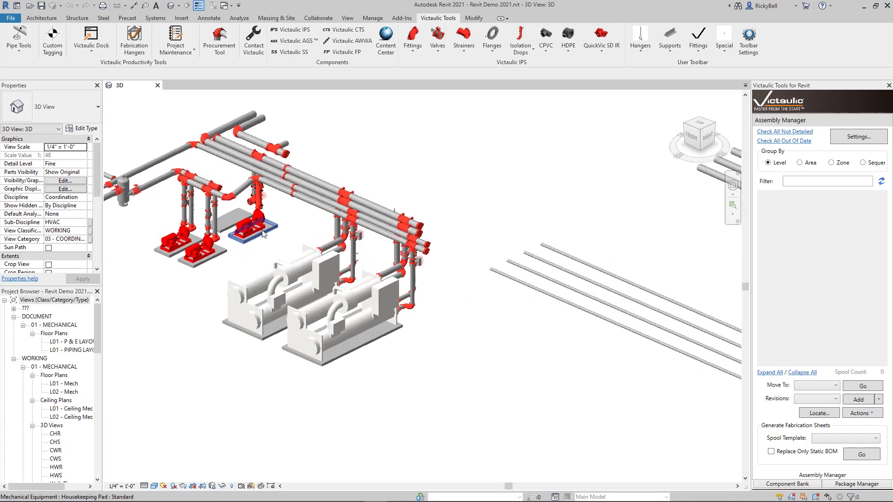
scroll(357, 299, "down", 3)
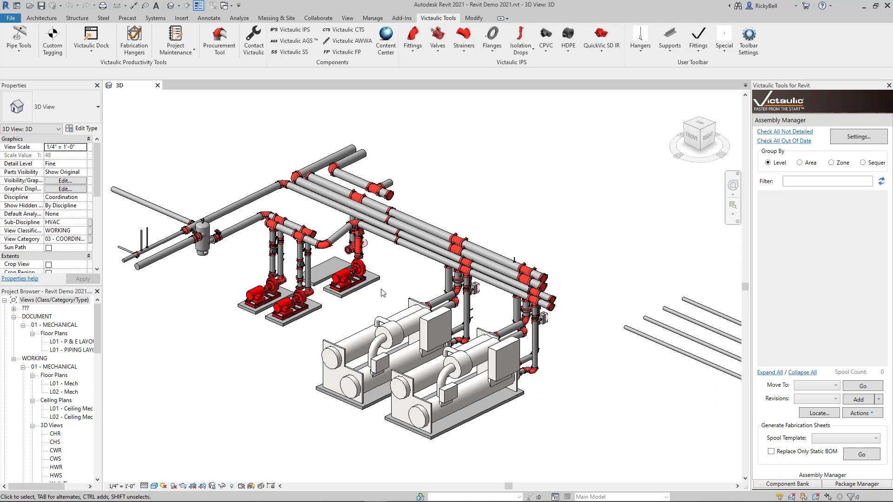
left_click_drag(576, 450, 418, 204)
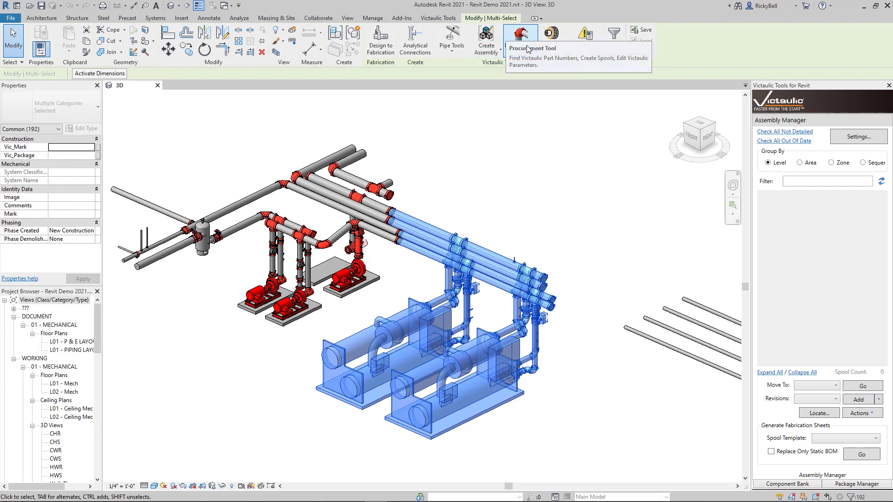
Step: Run the Victaulic Tools Procurement Tool on the selected chillers and piping
left_click(446, 20)
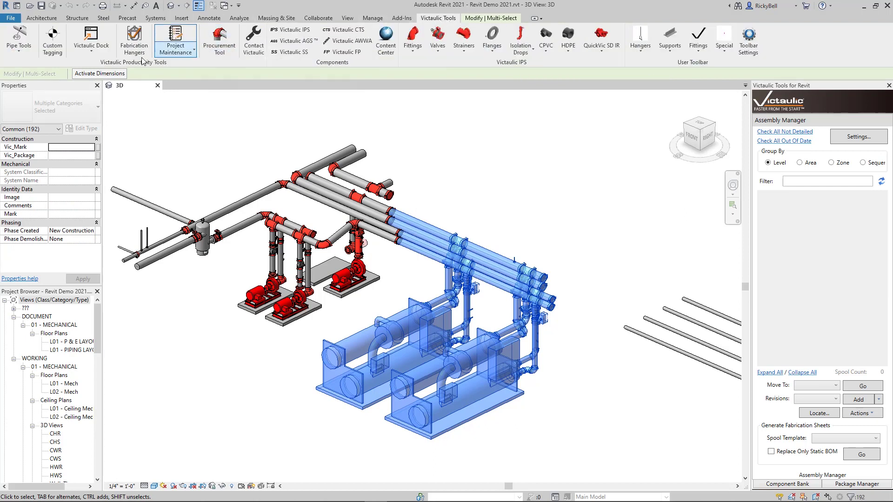
left_click(219, 40)
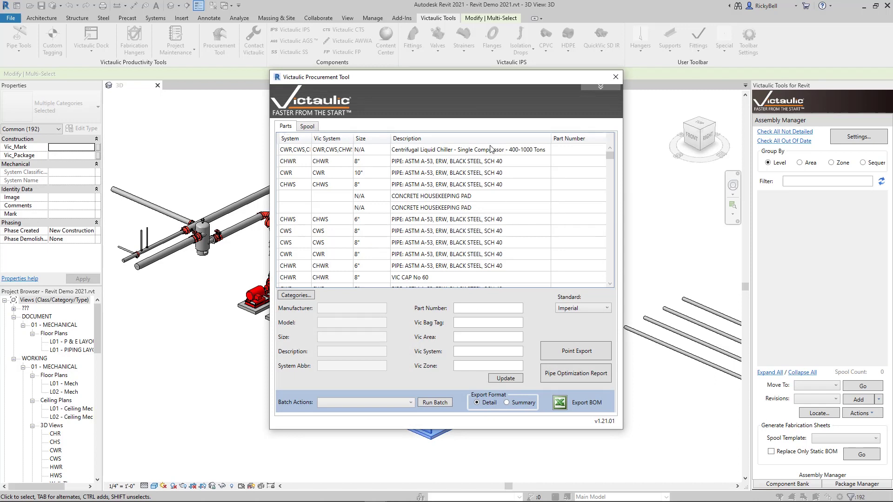
Step: Inspect the chiller, CHWR 8", CWR 10" and CHWS 8" pipe entries, then move the dialog right
left_click(473, 153)
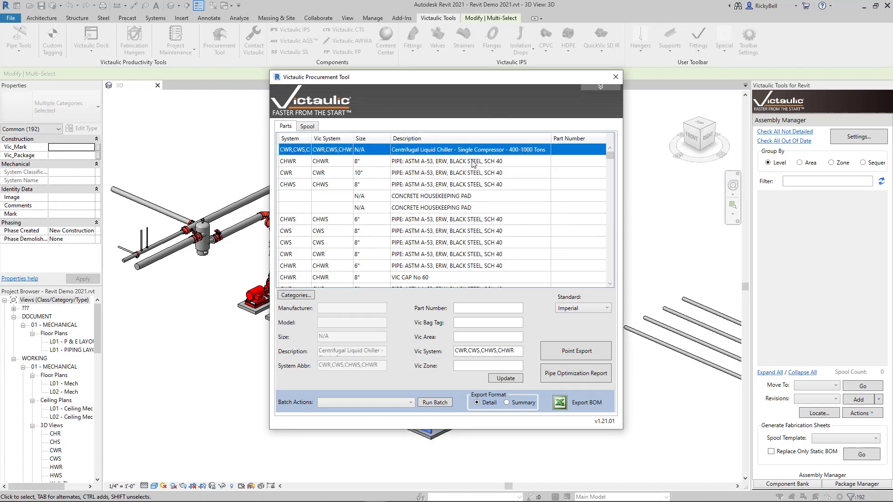
left_click(474, 163)
left_click(472, 173)
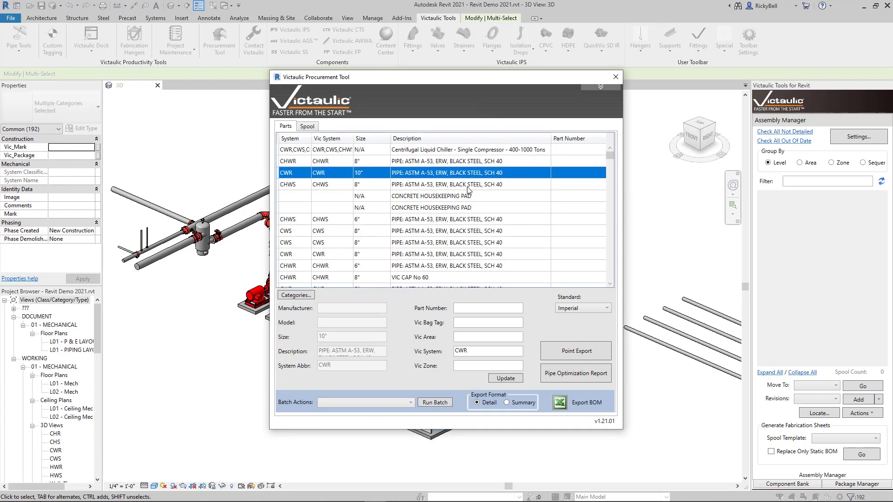
left_click(467, 186)
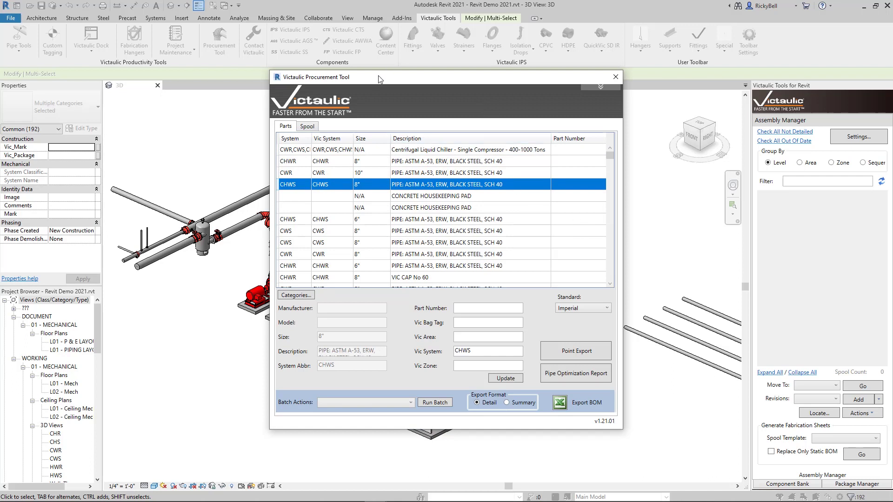
left_click_drag(379, 79, 669, 83)
Step: Inspect the CHWS 6" pipe, the CWS 8" pipes and the 8" VIC CAP No 60 entries
left_click(720, 223)
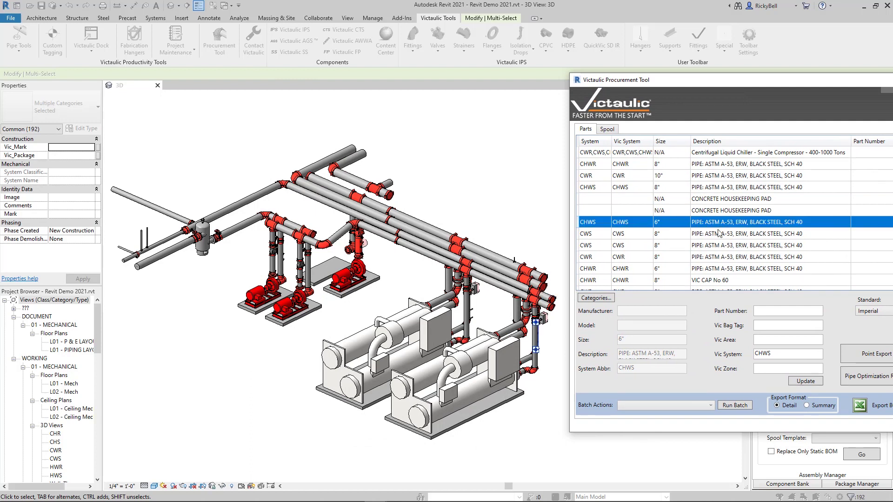
left_click(724, 238)
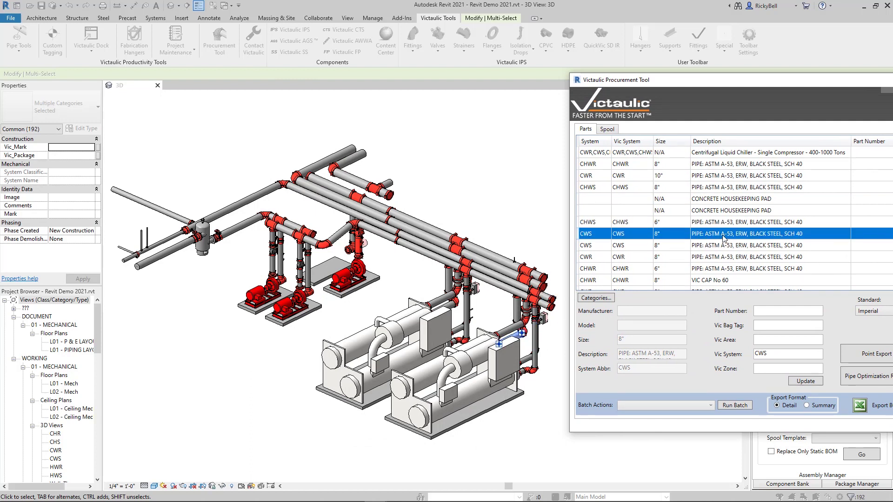
left_click(707, 247)
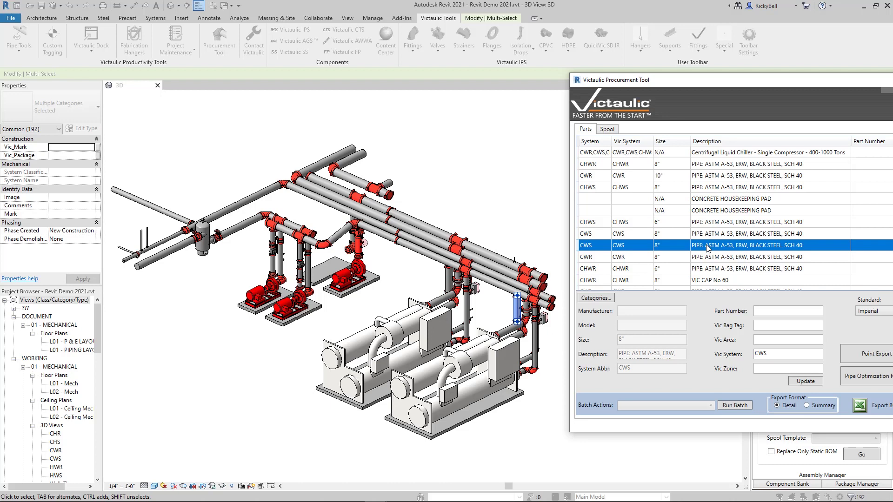
left_click(711, 281)
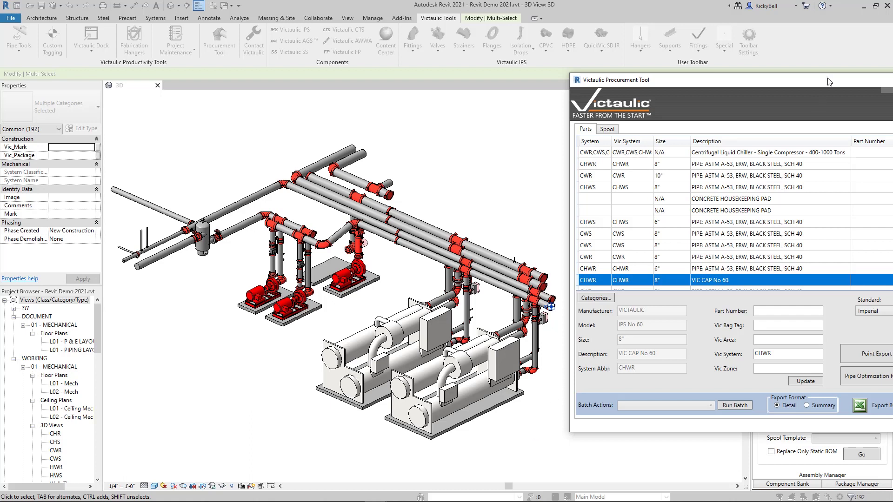
mouse_move(808, 82)
left_mouse_down()
mouse_move(729, 84)
mouse_move(812, 89)
left_mouse_up()
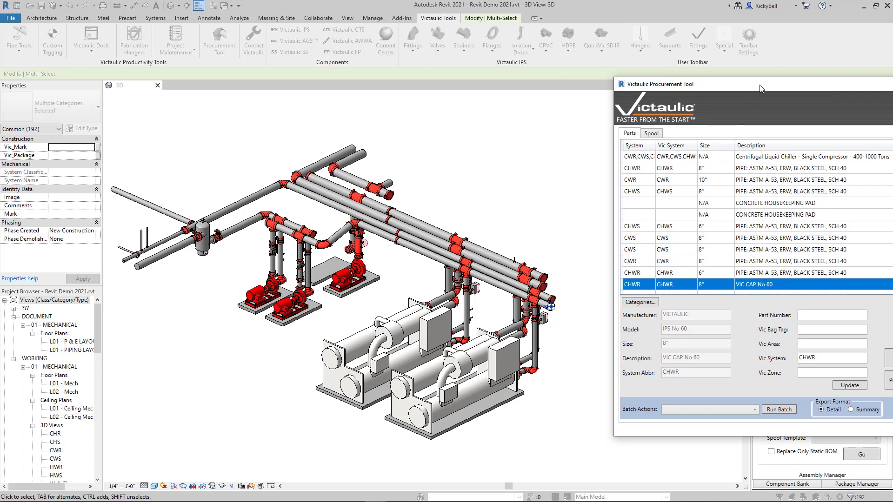
scroll(651, 168, "down", 1)
left_click(516, 223)
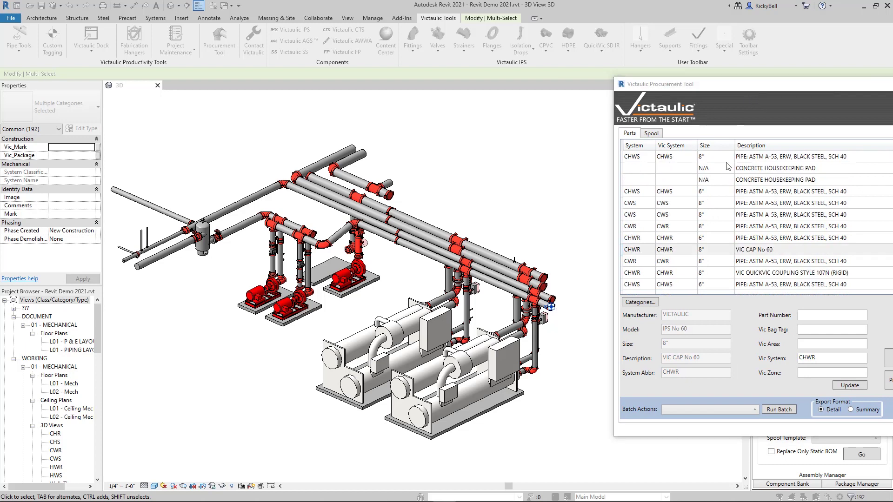
Step: Move the dialog back and inspect the CHWR 6", CWR 8" and CHWS 6" pipe entries
left_click_drag(744, 88, 563, 93)
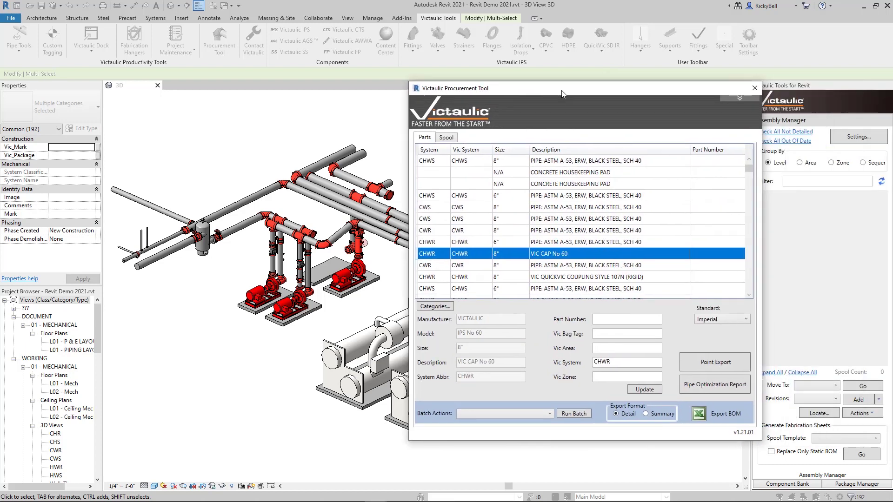
left_click(561, 242)
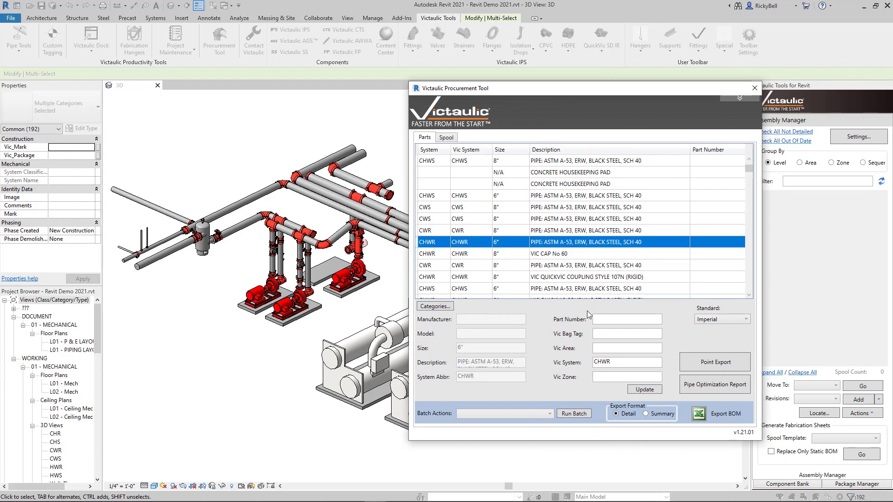
left_click(571, 266)
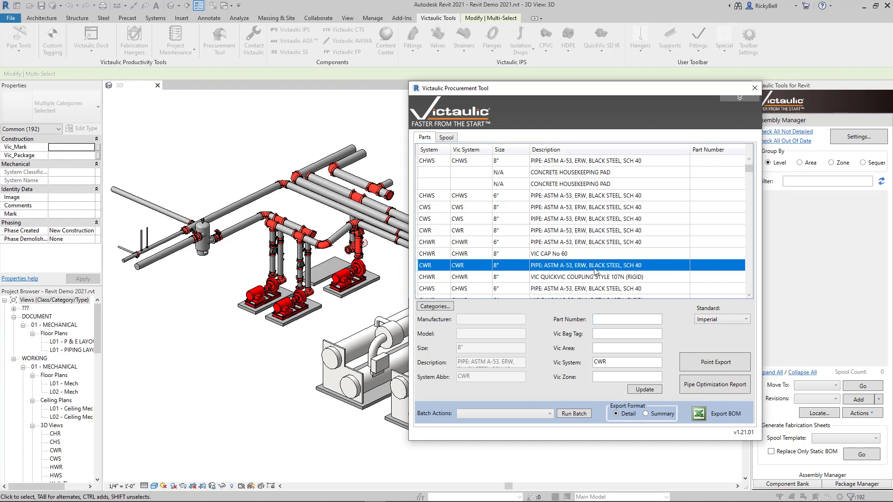
left_click(611, 377)
left_click(597, 288)
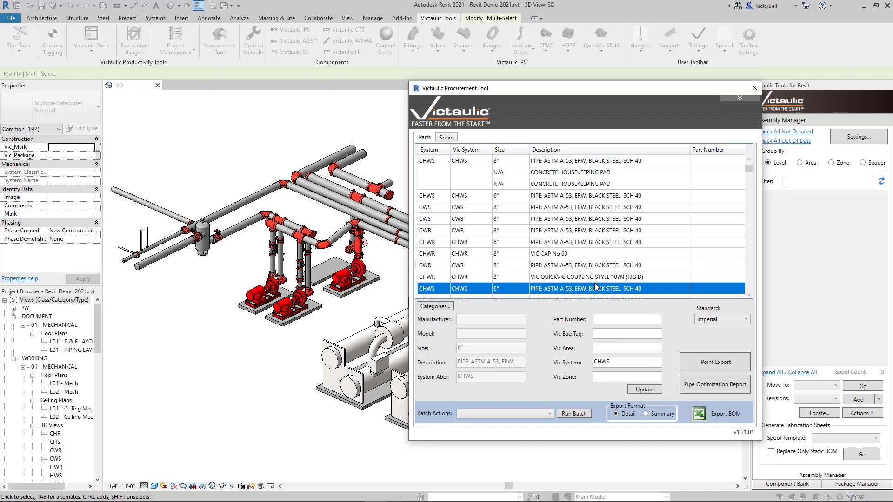
left_click(585, 198)
Step: Try range selections of parts, then select every row in the Parts list with Ctrl+A
left_click_drag(585, 221, 595, 288)
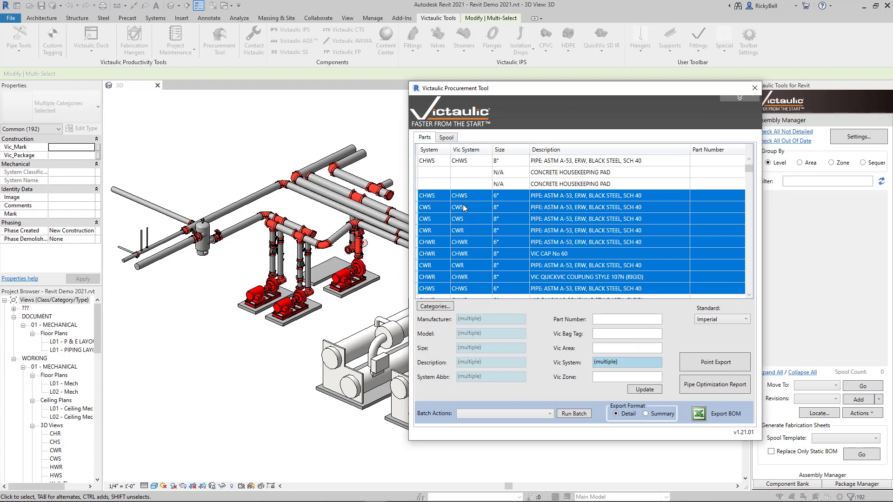
left_click(620, 255)
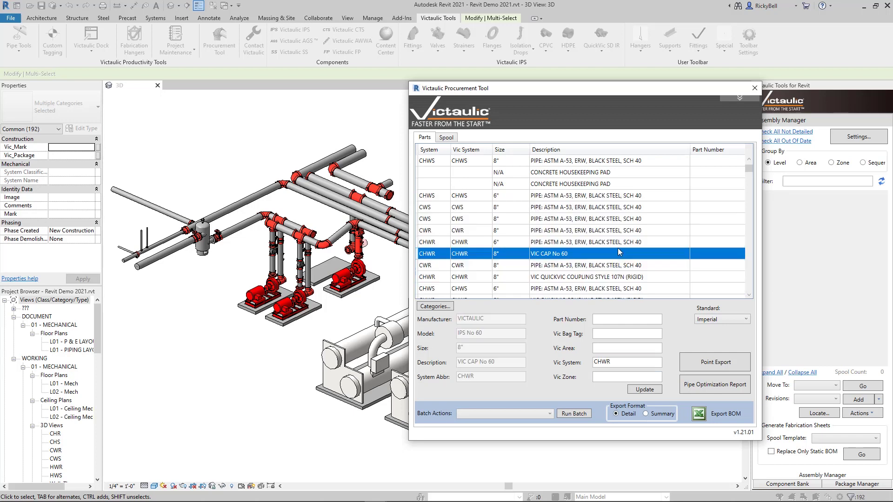
scroll(618, 248, "down", 3)
left_click(609, 246)
left_click_drag(603, 205, 599, 188)
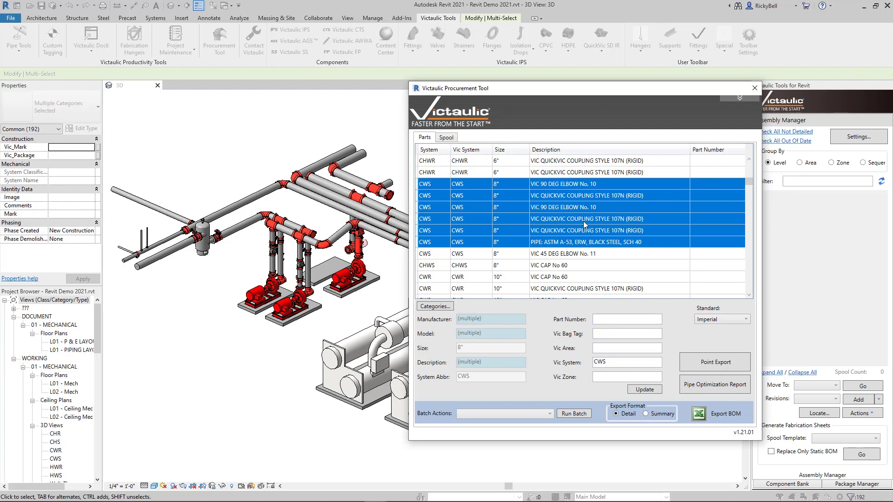
left_click(567, 174)
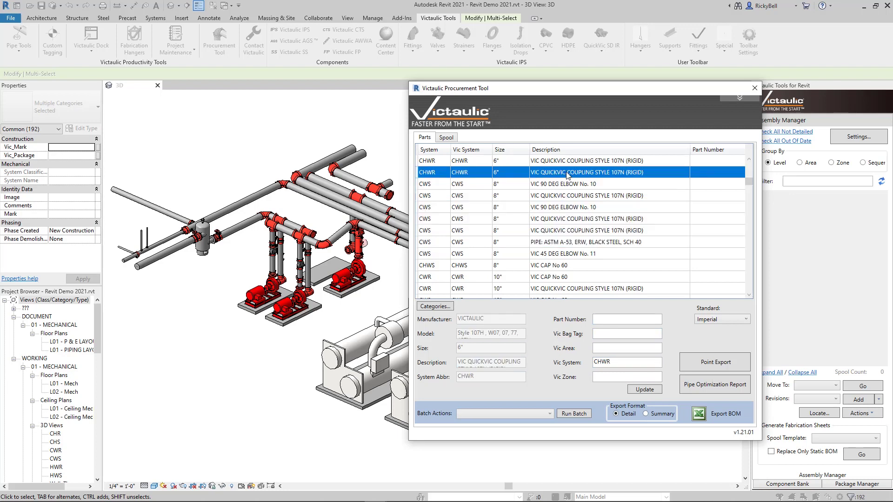
key("ctrl+a")
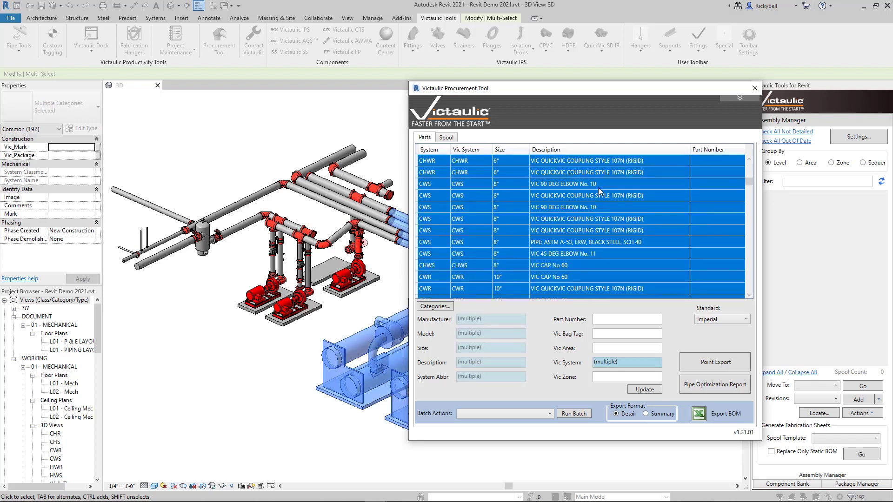
Step: Enter 'Zone 1' as the Vic Zone and update all selected parts
left_click_drag(514, 93, 697, 121)
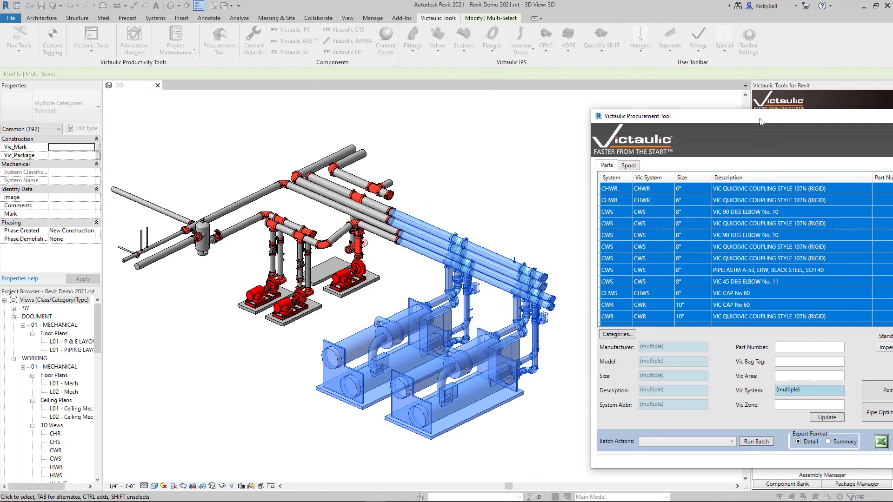
left_click_drag(760, 122, 534, 100)
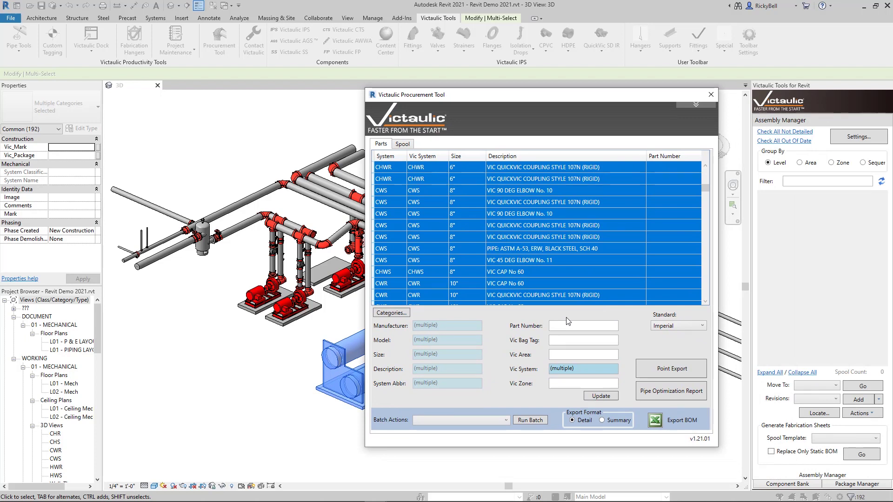
left_click(566, 383)
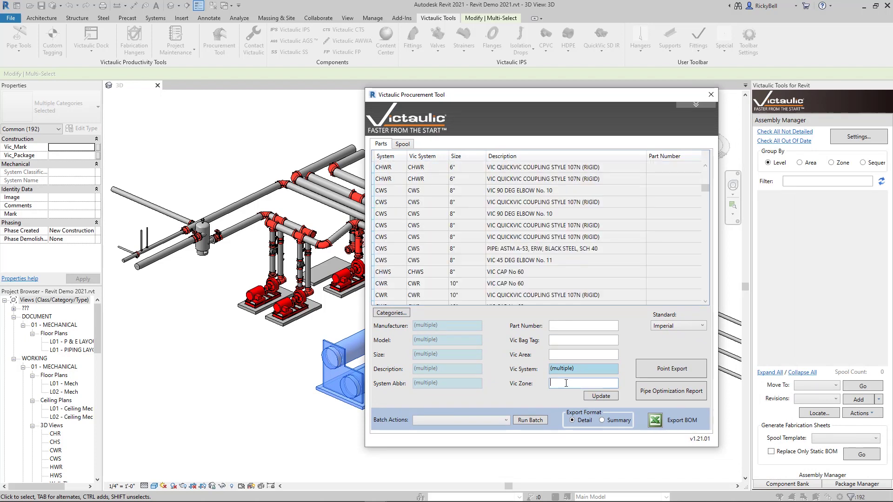
type("Zone 1")
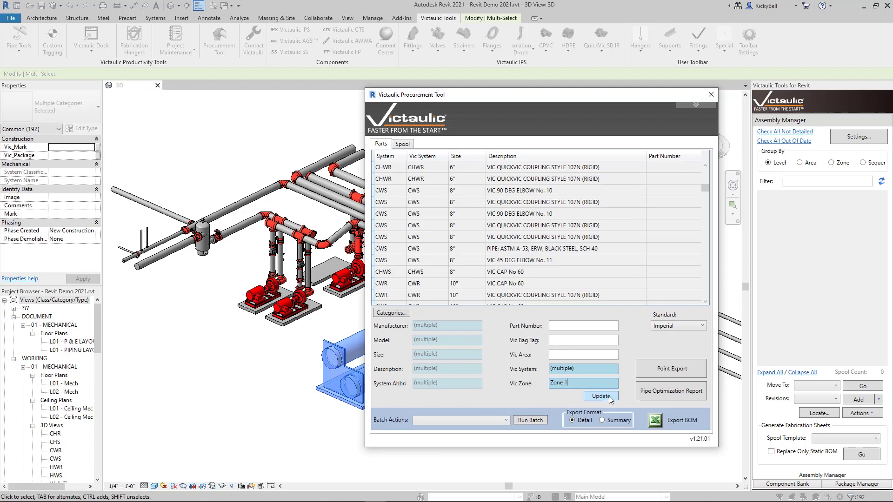
left_click(605, 397)
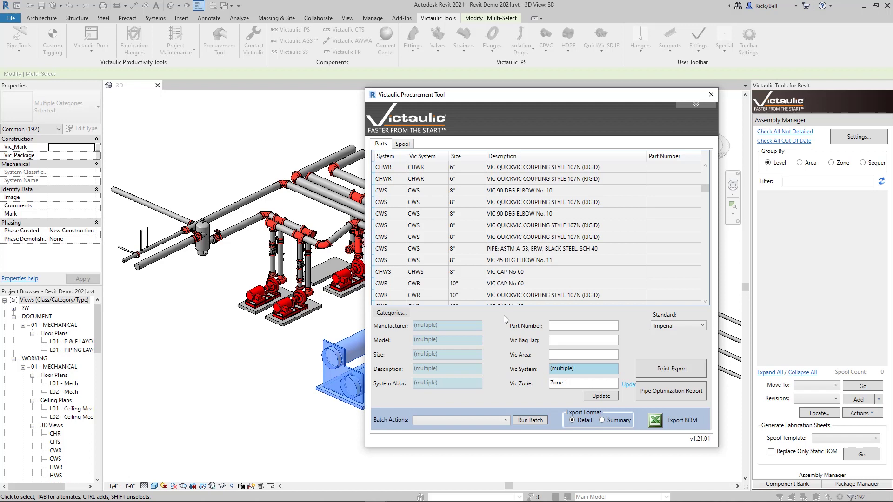
Step: Uncheck Mechanical Equipment in Categories and return the Parts list to the top
left_click(403, 313)
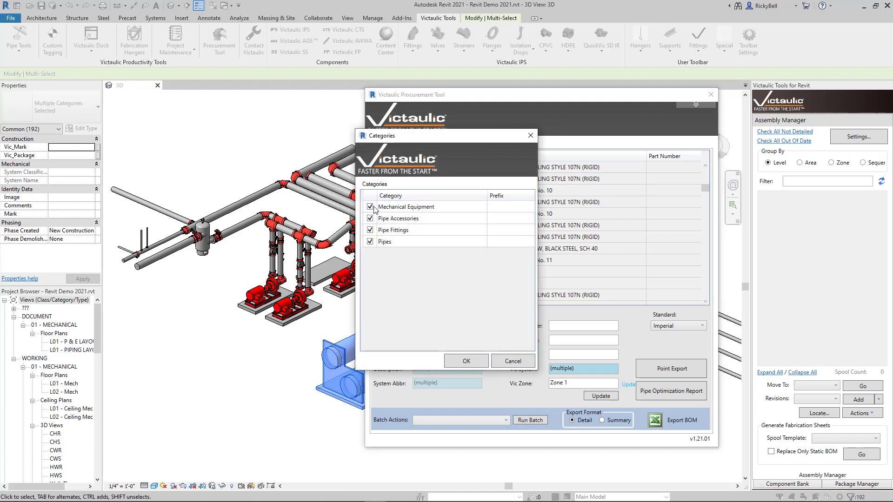
left_click(370, 206)
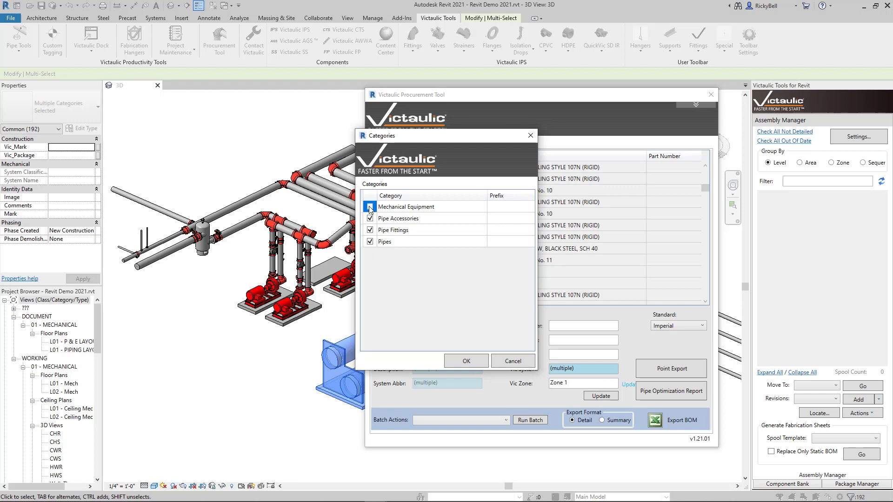
left_click(465, 361)
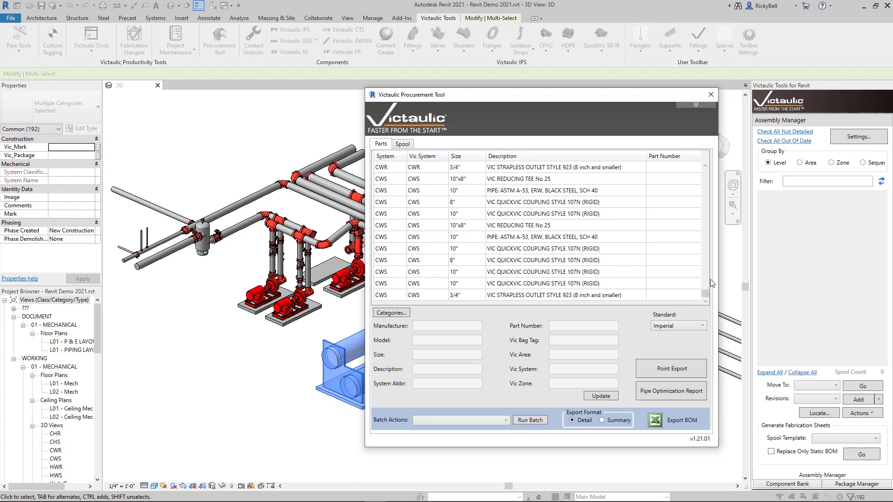
left_click_drag(706, 294, 696, 156)
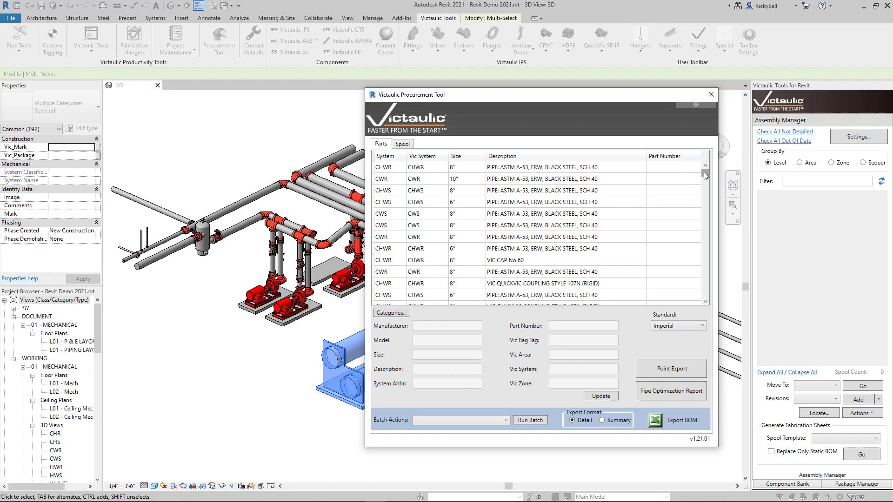
Step: View the 8" and 6" CHWS pipes, select all parts, then reselect the 6" CHWS pipe
left_click(568, 191)
scroll(563, 197, "down", 10)
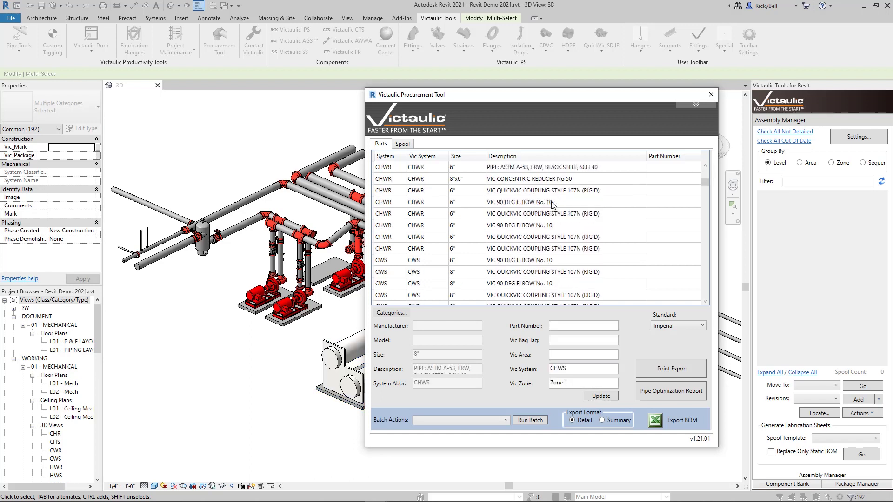
scroll(554, 206, "up", 3)
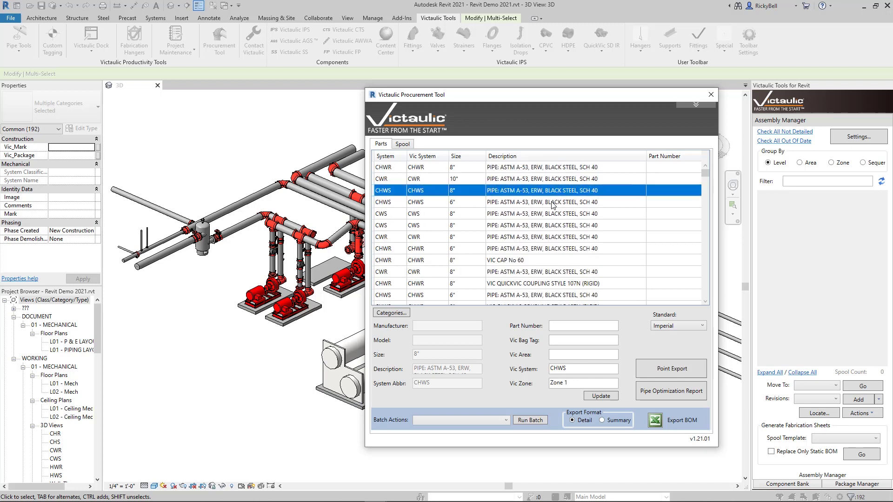
left_click(554, 203)
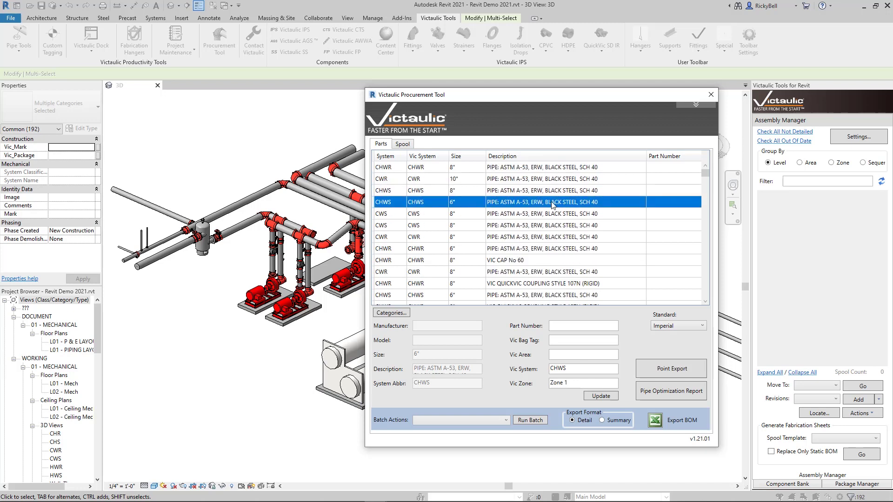
key("ctrl+a")
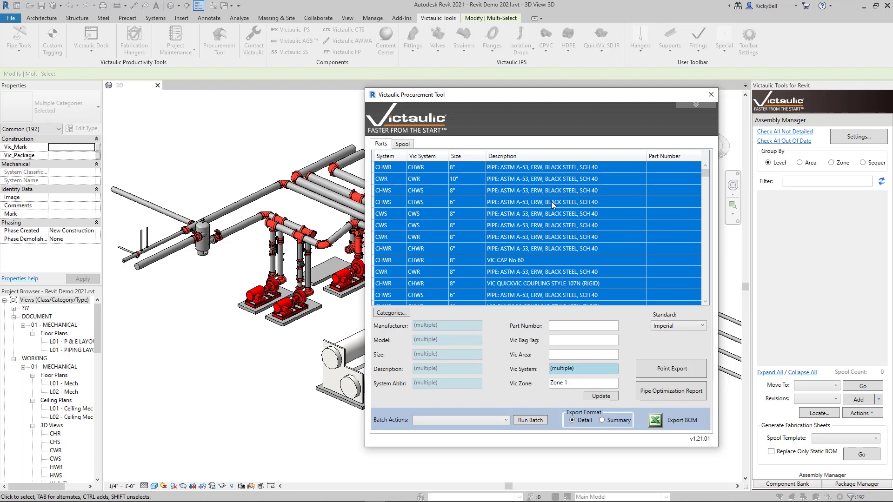
left_click(554, 205)
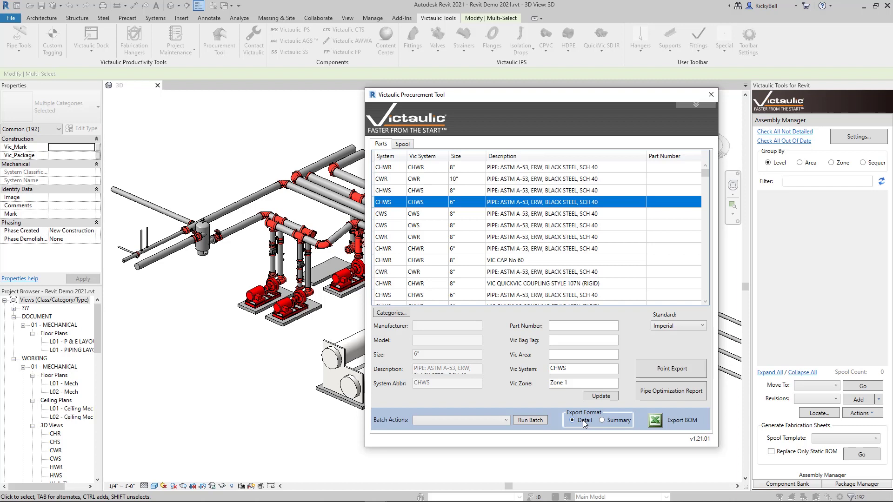
Step: Export a Summary bill of materials as Test.csv and review it in Excel
left_click(617, 420)
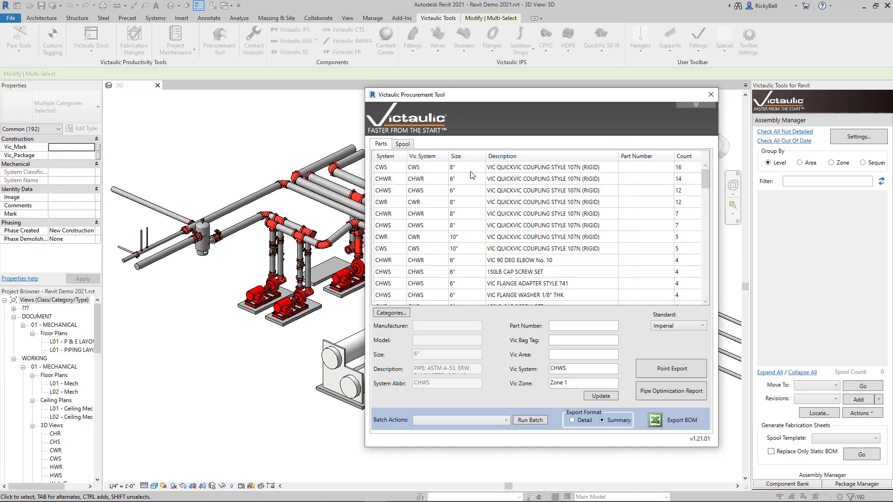
left_click(546, 168)
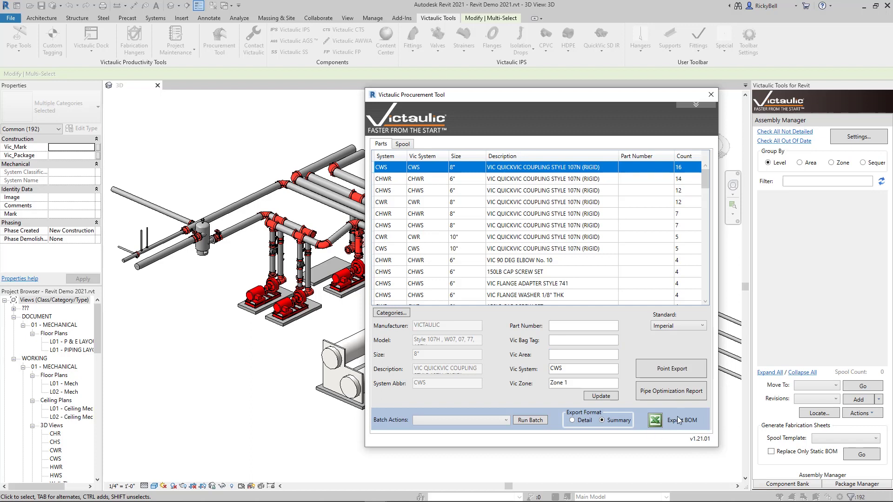
left_click(655, 421)
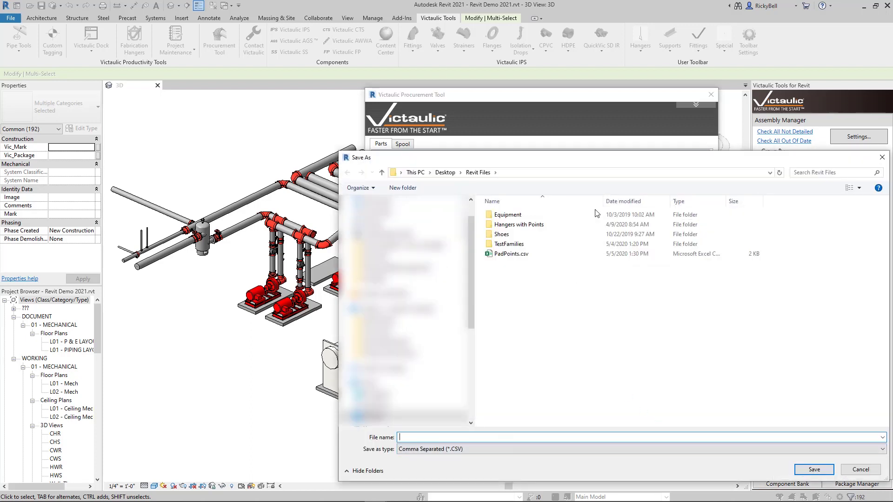
type("Test")
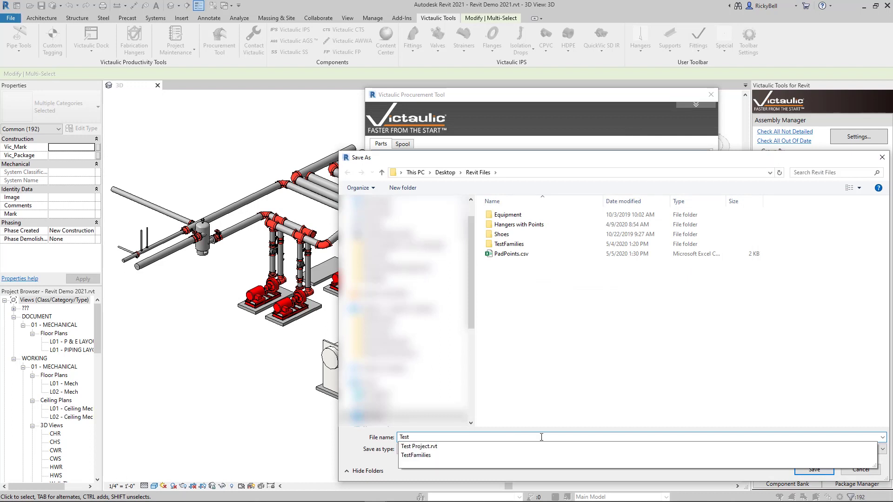
left_click(422, 477)
left_click(814, 469)
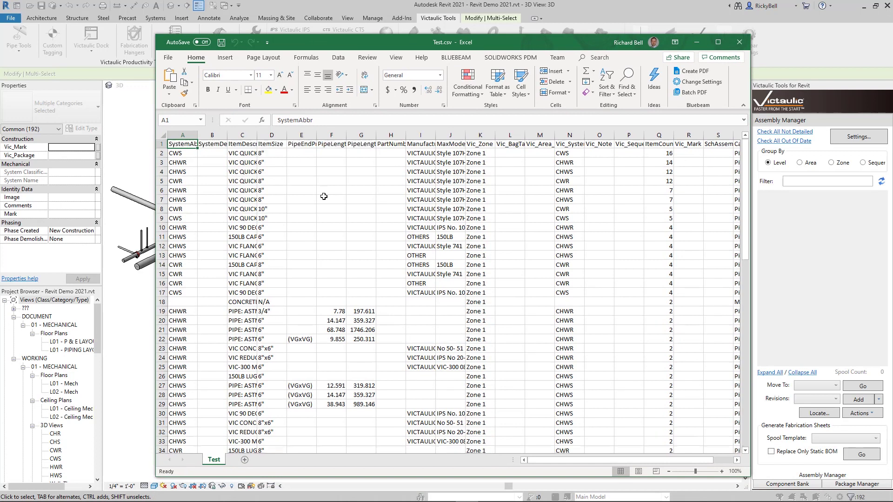
scroll(324, 197, "down", 15)
scroll(324, 197, "up", 8)
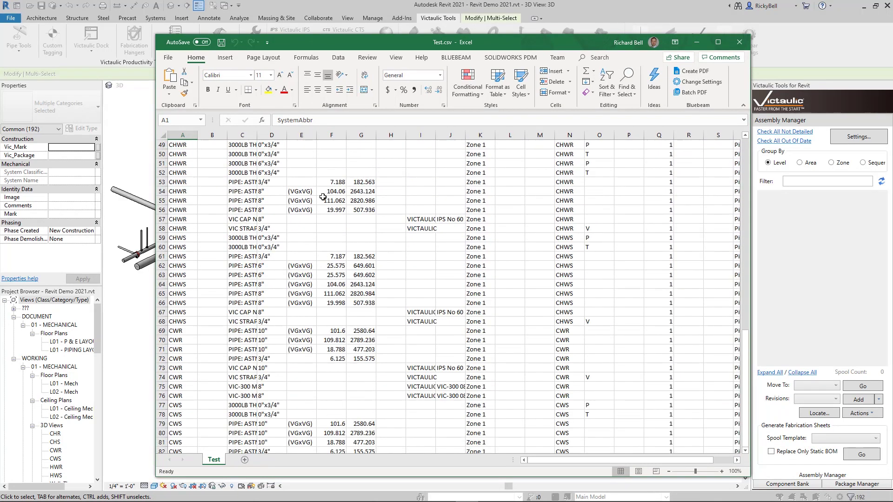
scroll(323, 197, "up", 7)
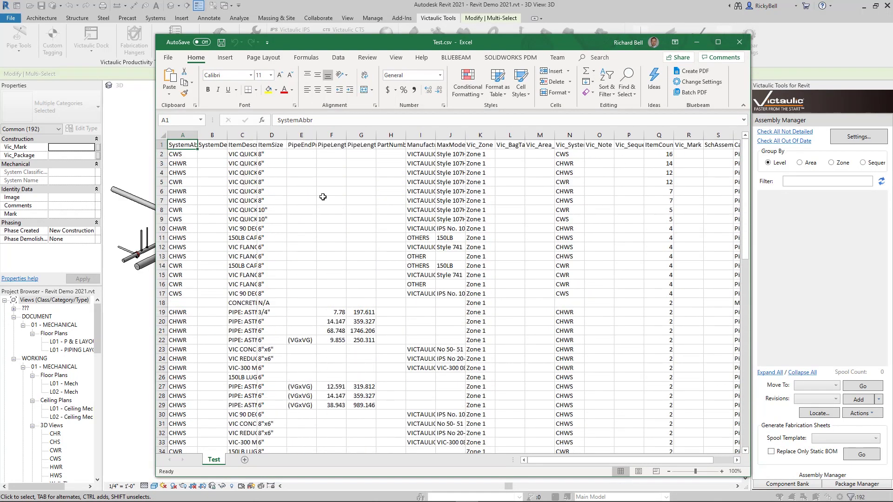
left_click(742, 40)
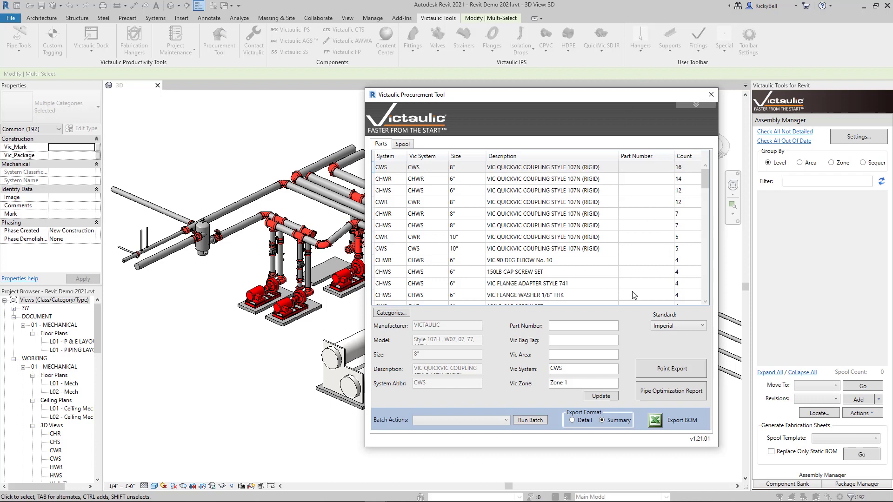
Step: Switch the Standard to Metric to preview part sizes, then reopen it to revert to Imperial
left_click(703, 327)
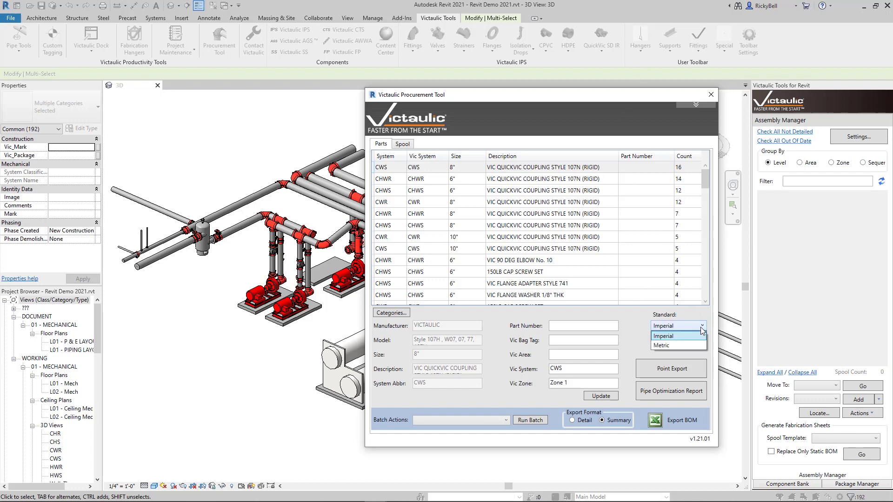
left_click(676, 346)
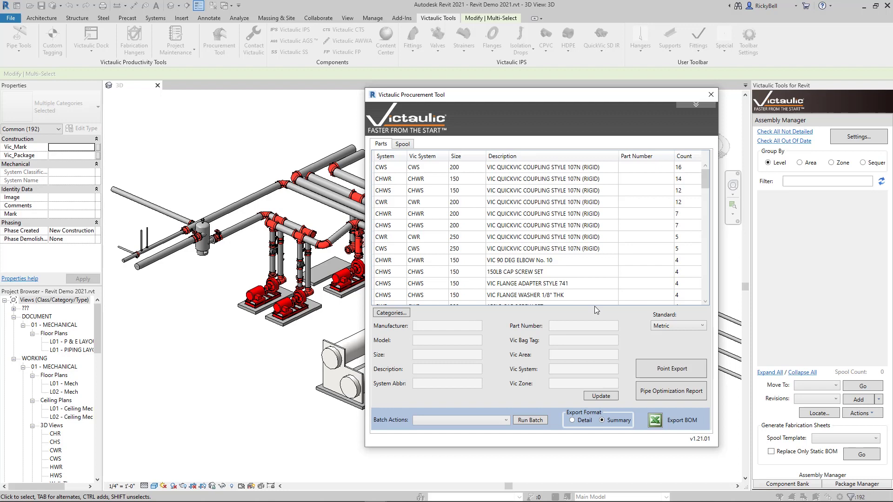
left_click(678, 325)
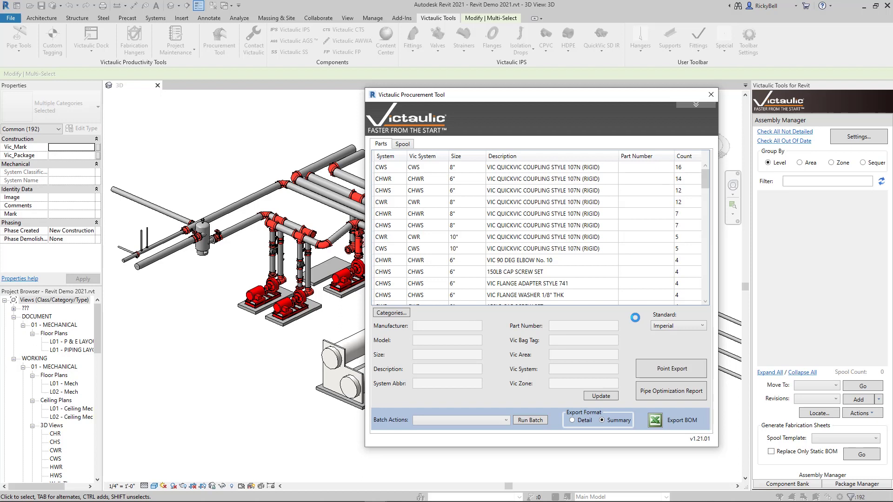
left_click(505, 421)
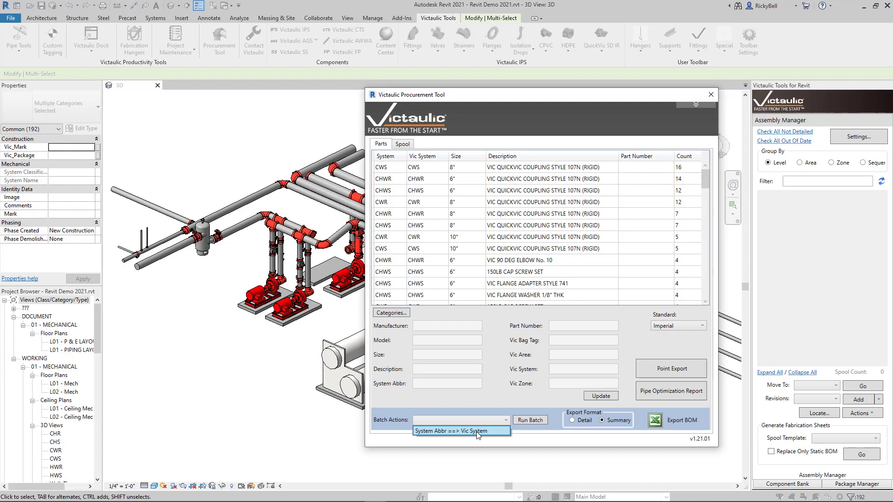
left_click(494, 397)
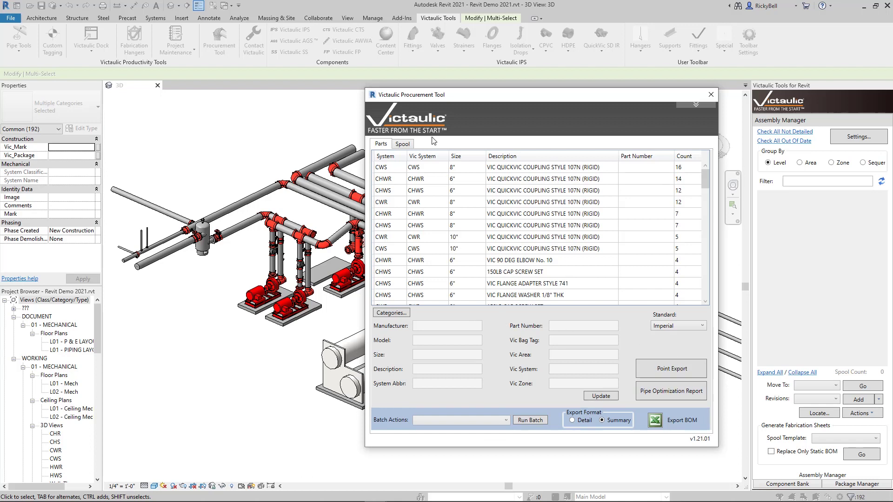
left_click(403, 144)
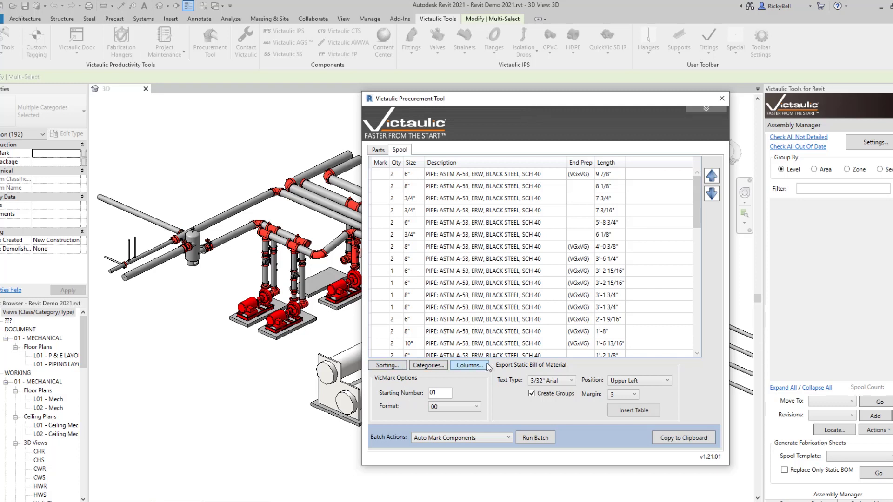
left_click(393, 367)
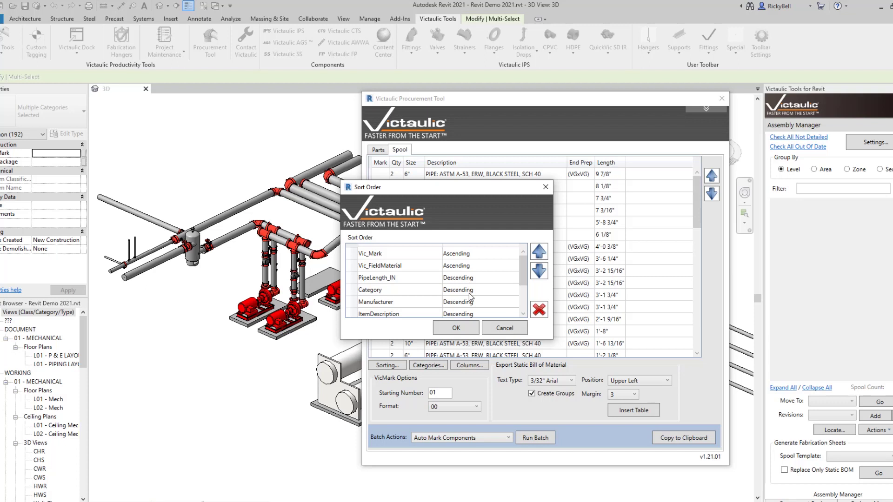
left_click(453, 328)
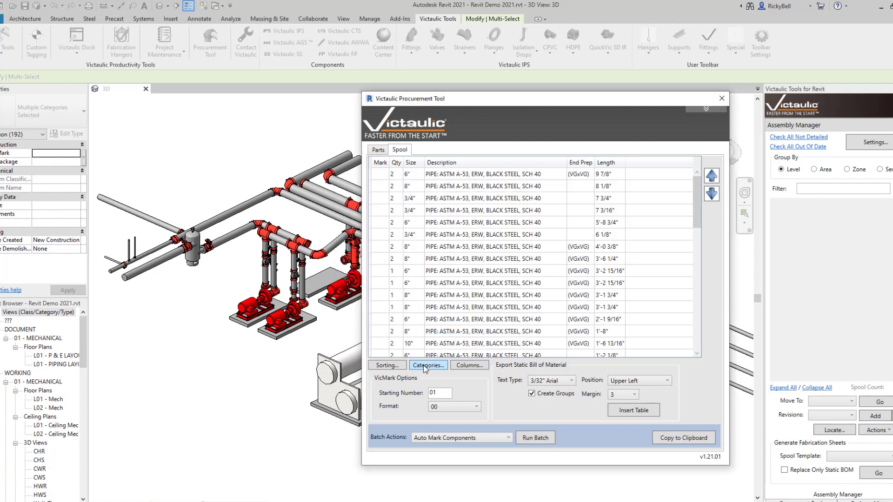
left_click(426, 367)
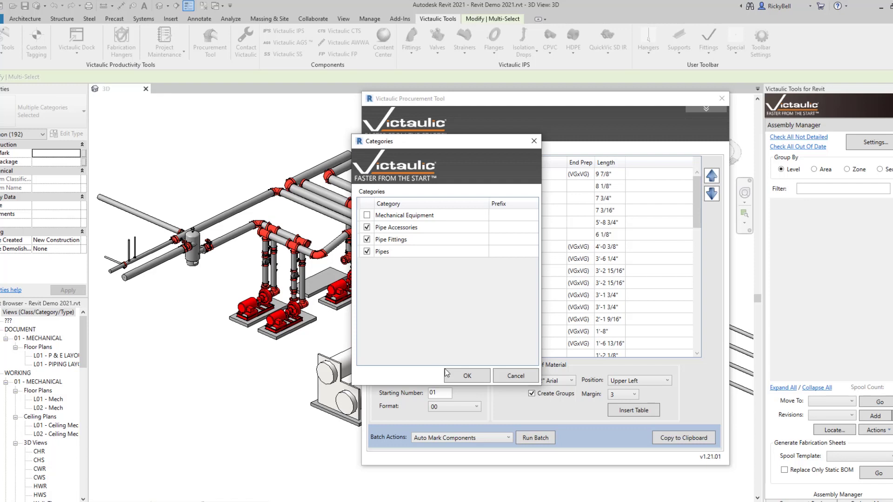
Step: Confirm the spool categories, open the Columns settings and edit the Vic_Mark column alias
left_click(466, 375)
left_click(469, 366)
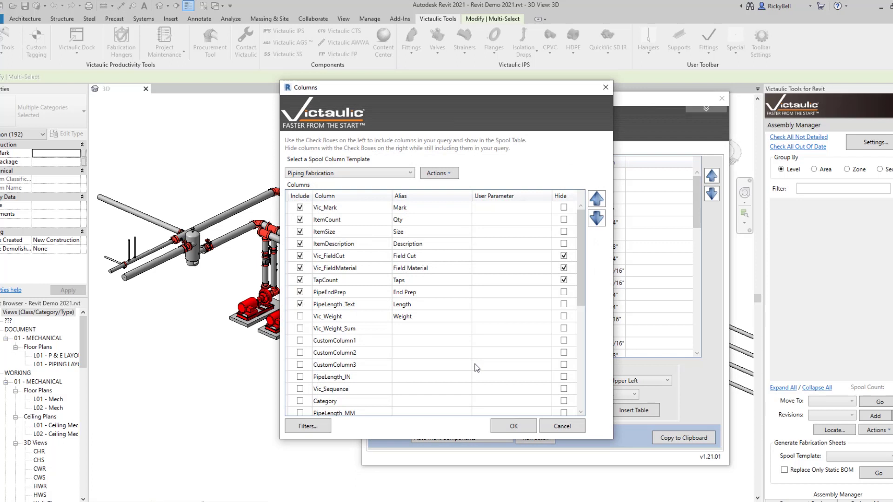
double_click(417, 207)
Step: Inspect the ItemCount alias and CustomColumn1 user parameter, then list the spool column templates
left_click(427, 219)
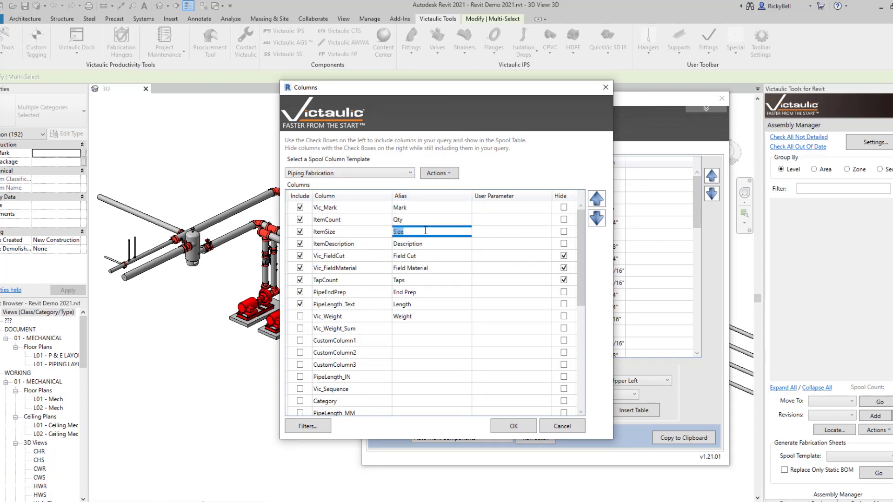
left_click(410, 342)
left_click(502, 339)
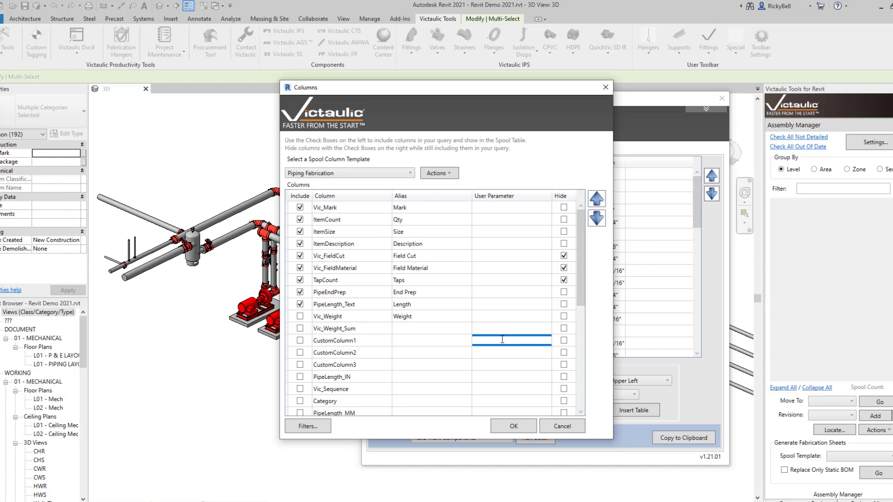
mouse_move(584, 292)
left_mouse_down()
mouse_move(587, 396)
mouse_move(579, 263)
mouse_move(581, 297)
left_mouse_up()
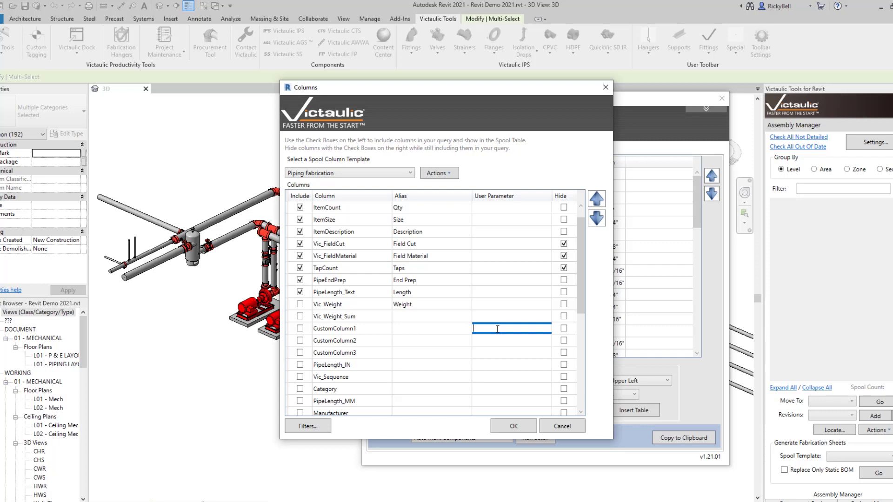
scroll(436, 226, "up", 1)
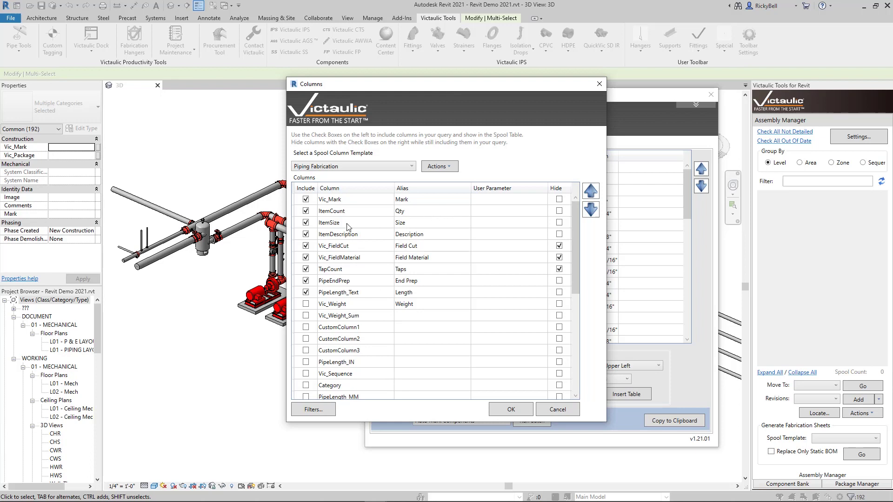
left_click(409, 168)
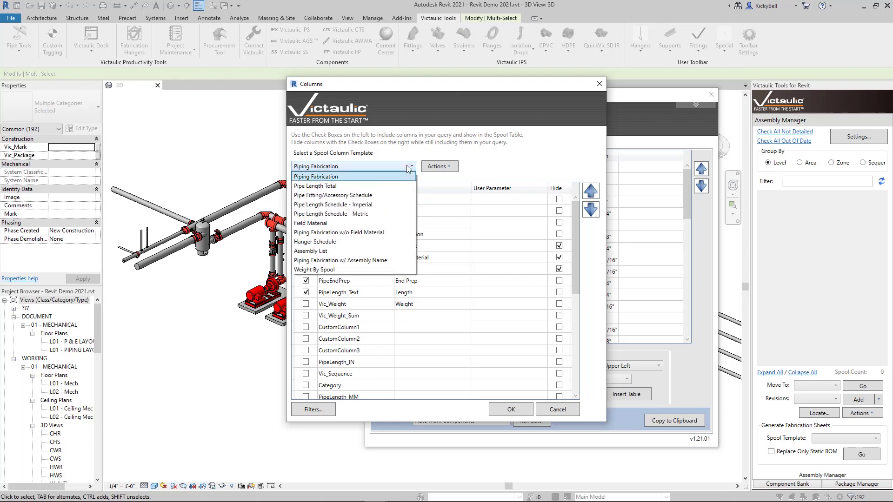
Step: Leave the column template unchanged, cancel Spool Filters, and confirm the Columns dialog
left_click(408, 168)
left_click(408, 169)
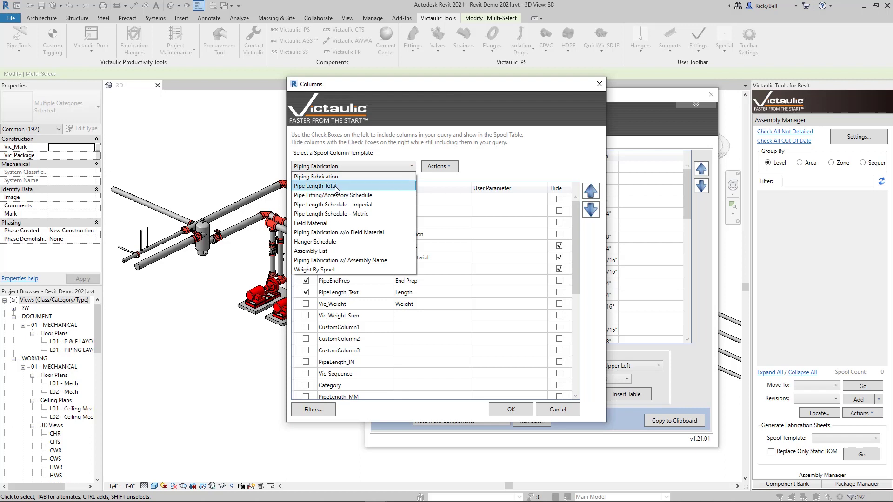
key("Escape")
key("Up")
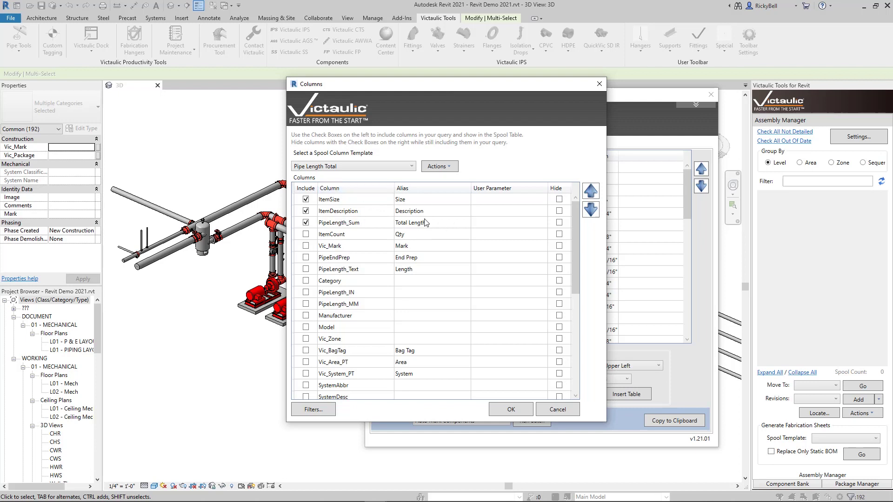
left_click(313, 410)
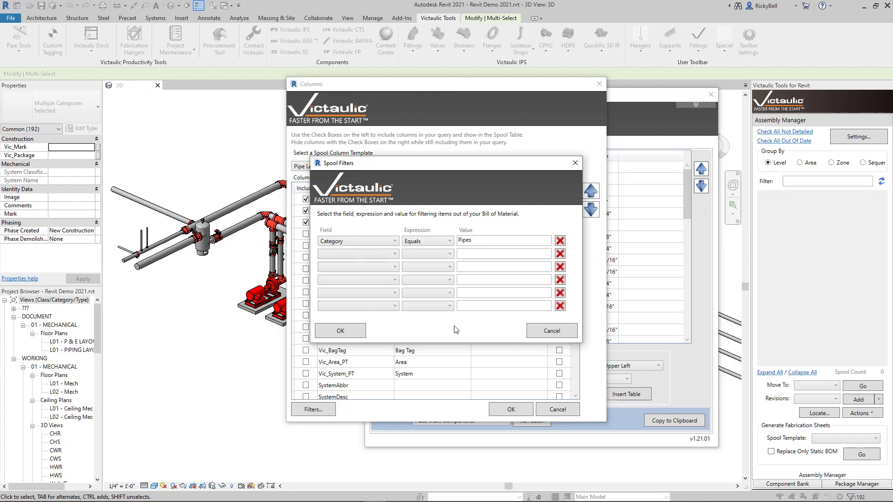
left_click(562, 333)
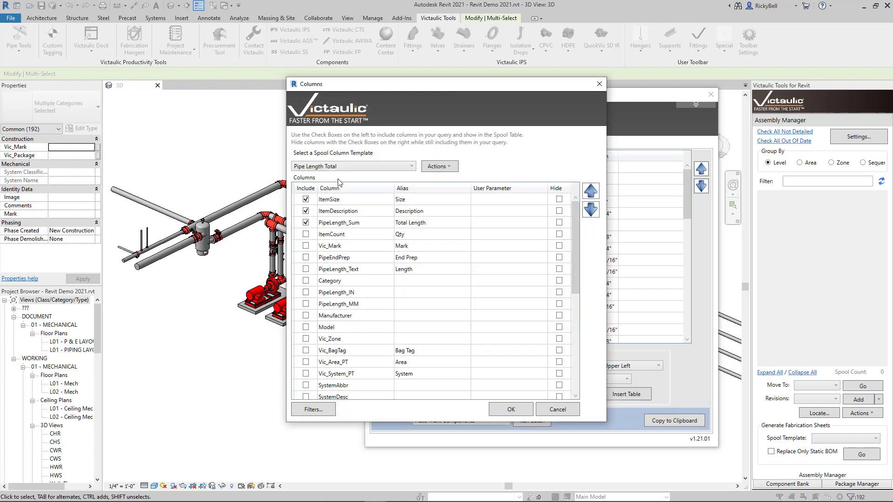
left_click(527, 414)
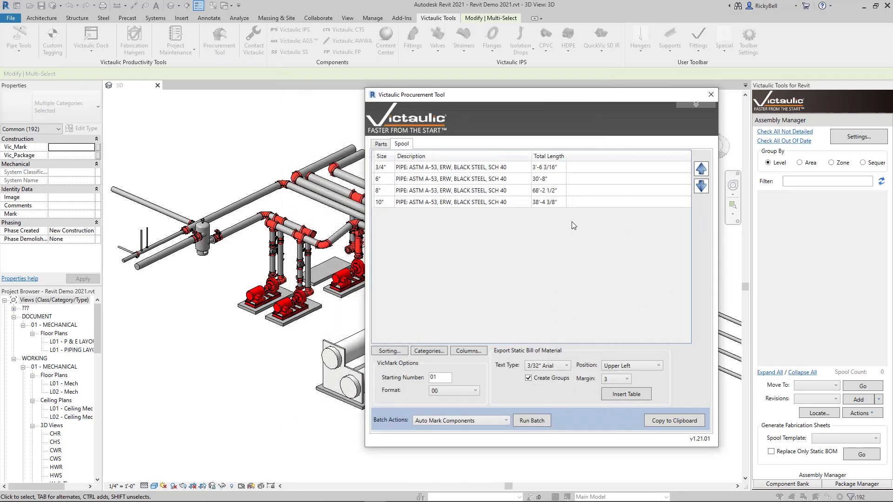
Step: Reopen the spool column settings and apply the Piping Fabrication column template
left_click(468, 350)
left_click(353, 167)
left_click(354, 173)
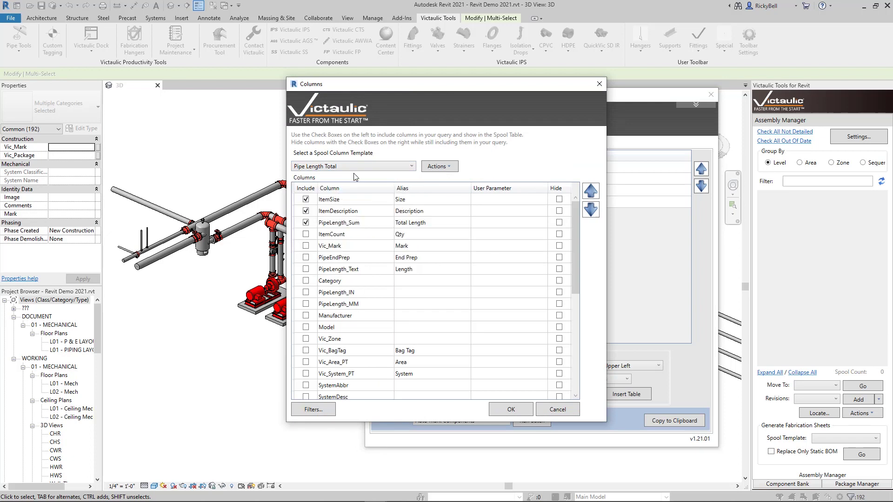
left_click(511, 409)
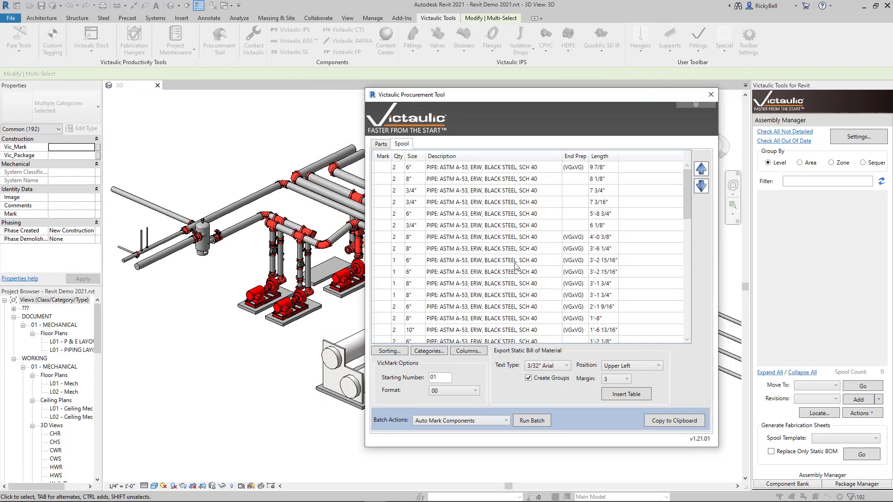
Step: Enter Mark values 01 and 02 for the first two spool rows
double_click(385, 168)
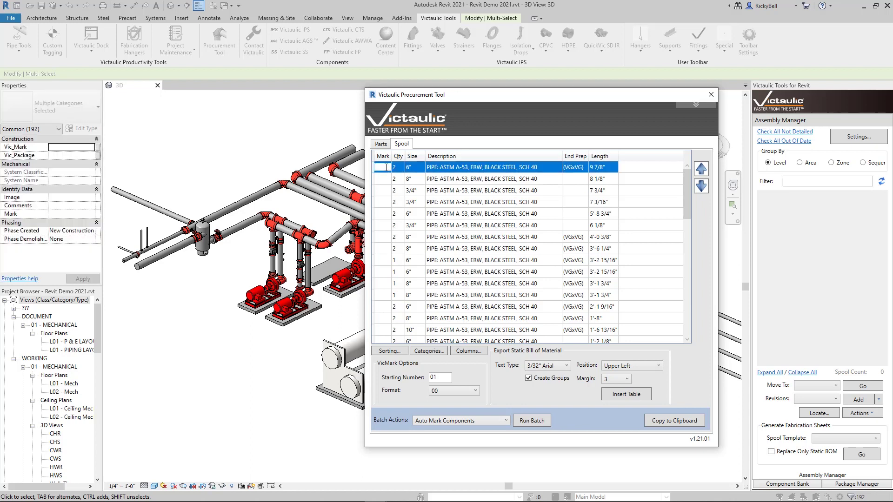
type("0")
double_click(383, 179)
type("0")
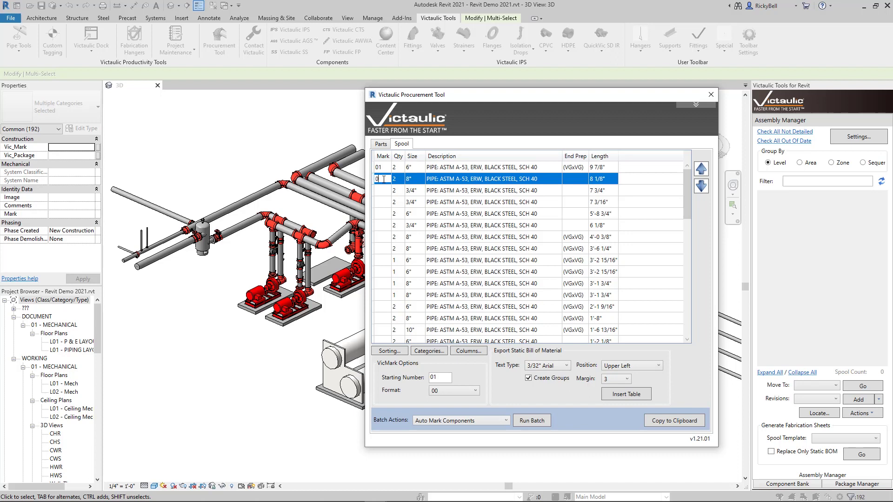
type("2")
left_click(385, 192)
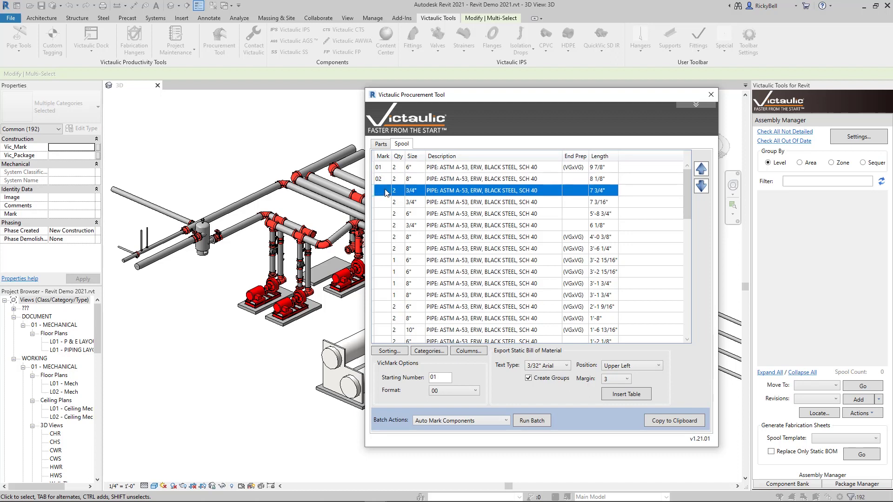
Step: Copy (VGxVG) into the End Prep cells of the following rows, then run Auto Mark Components
left_click(438, 167)
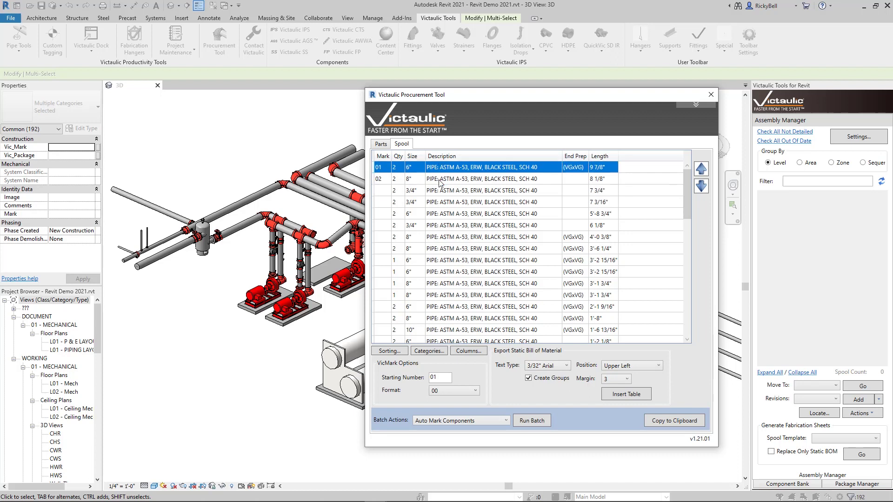
key("Down")
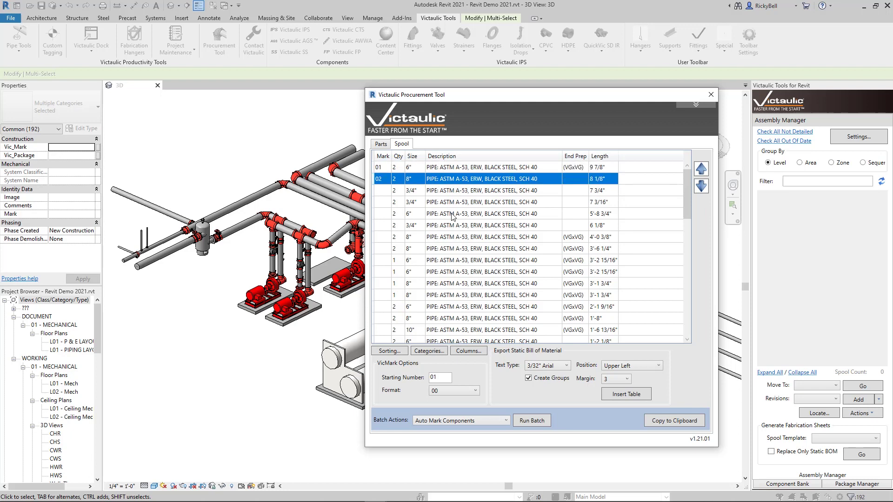
left_click(579, 170)
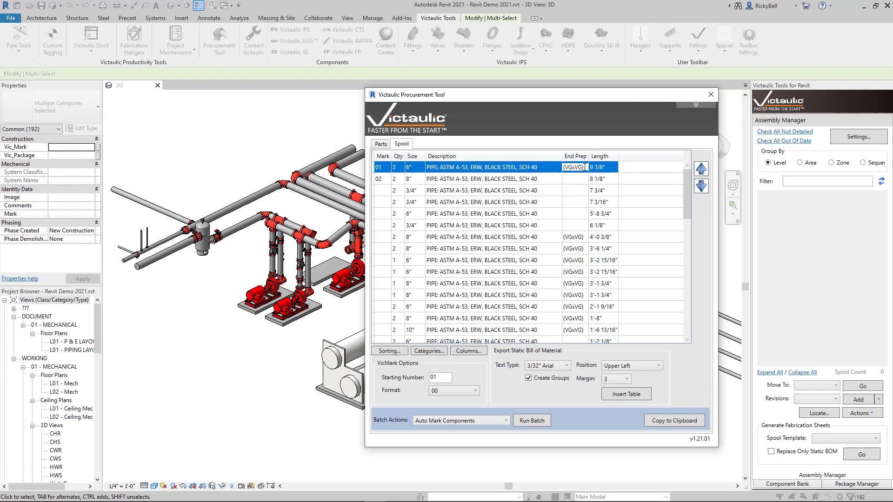
left_click(580, 170)
key("ctrl+c")
left_click(579, 179)
key("ctrl+v")
left_click(579, 191)
key("ctrl+v")
left_click(575, 201)
key("ctrl+v")
left_click(579, 213)
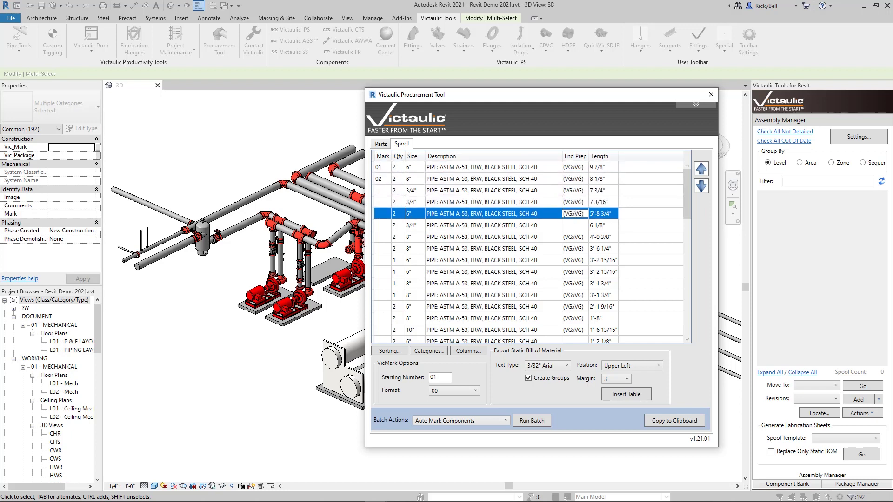
left_click(578, 214)
key("ctrl+v")
left_click(528, 419)
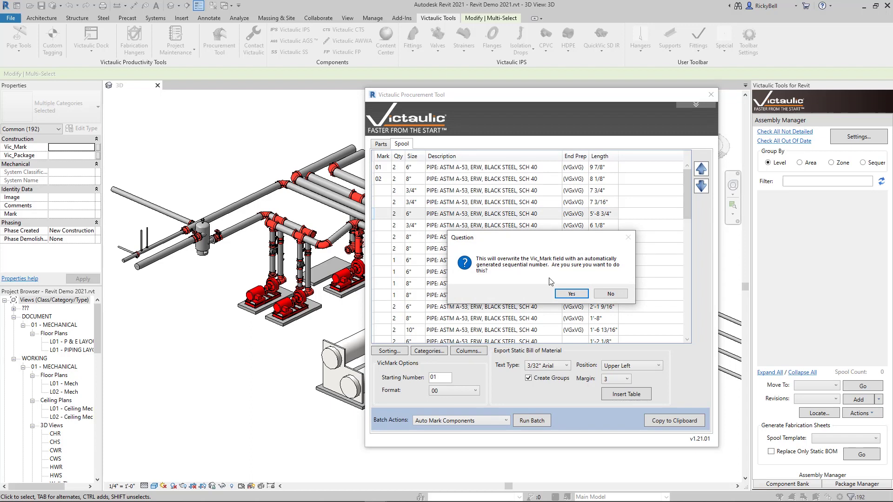
Step: Overwrite Vic_Mark with sequential numbers across the entire table and close the procurement tool
left_click(574, 295)
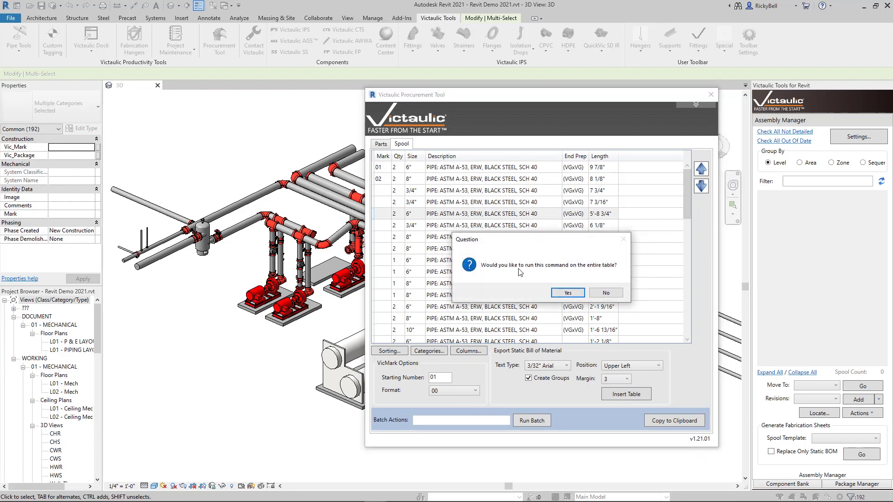
left_click(569, 294)
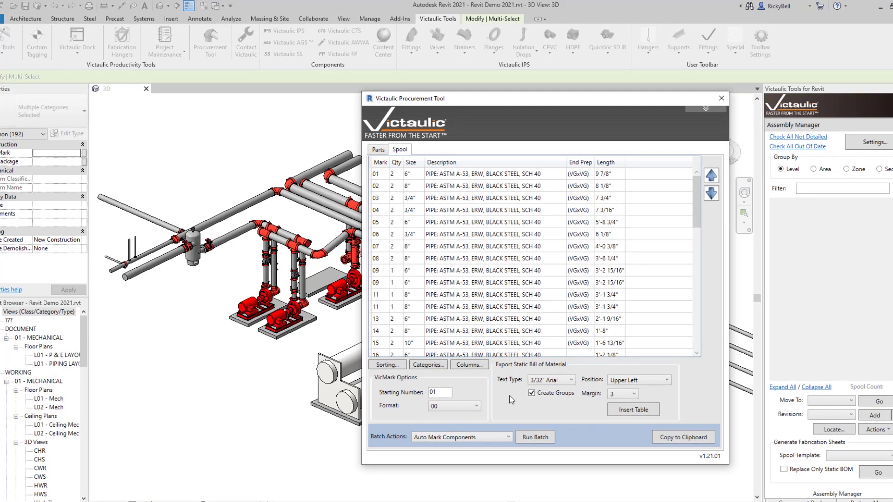
key("Escape")
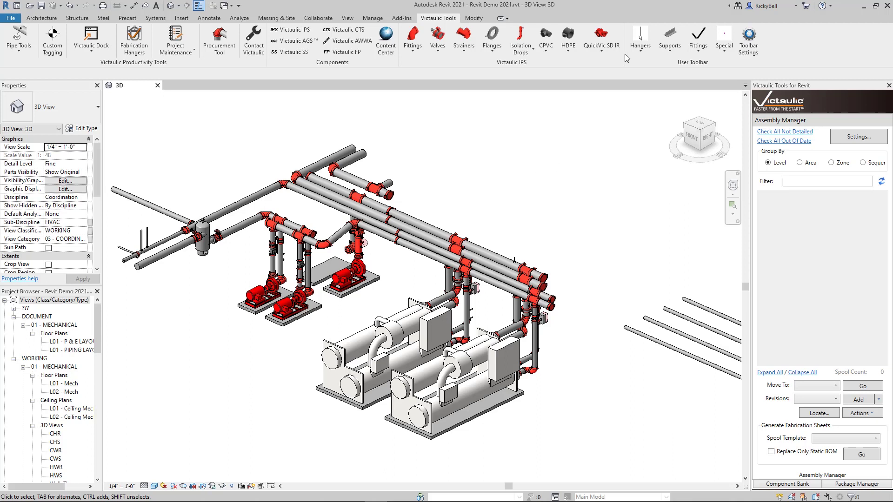
Step: Bring up the list of Victaulic hanger types
left_click(640, 49)
Step: Place Roller Clevis hangers (2 ft start, 5 ft spacing) along four picked pipe runs
left_click(648, 63)
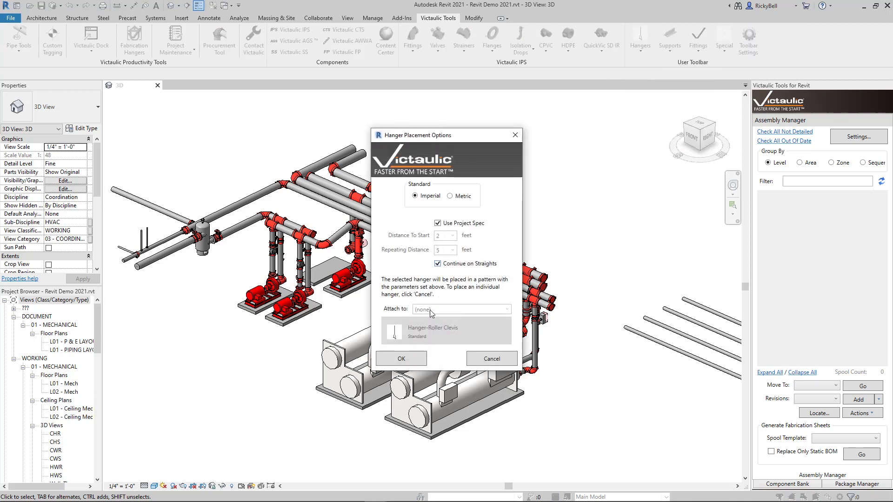
left_click(411, 360)
left_click(229, 218)
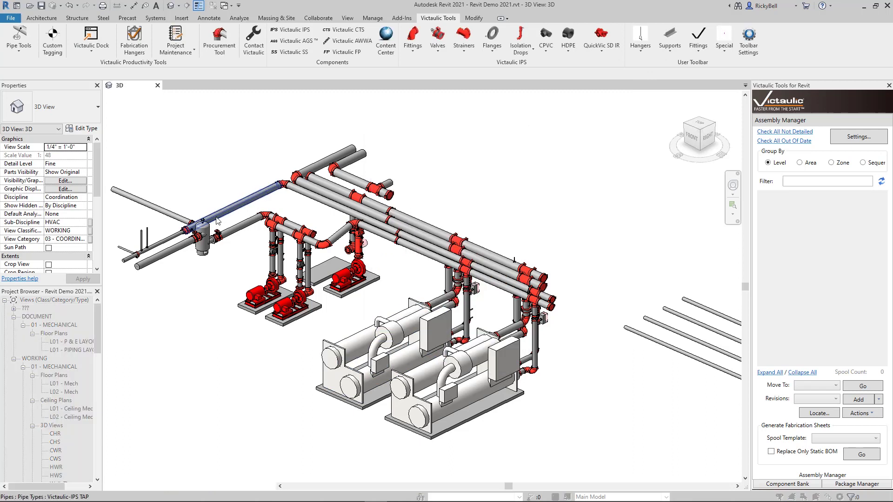
scroll(417, 243, "up", 2)
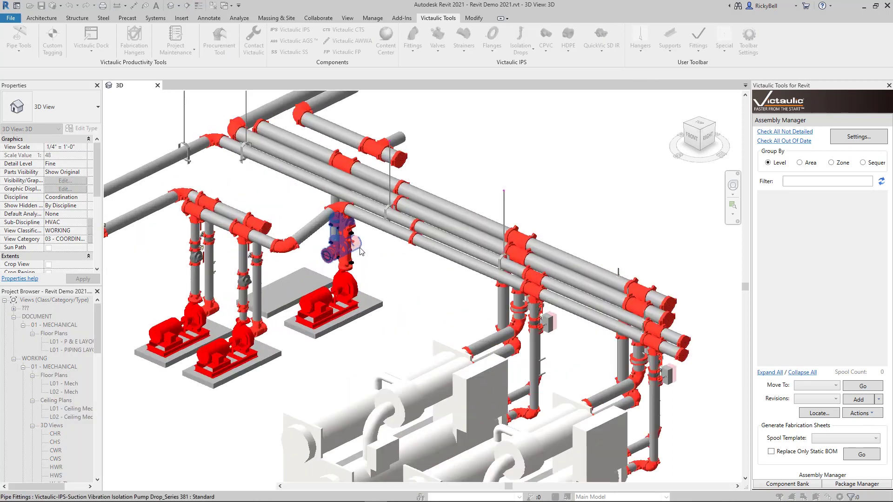
left_click(262, 140)
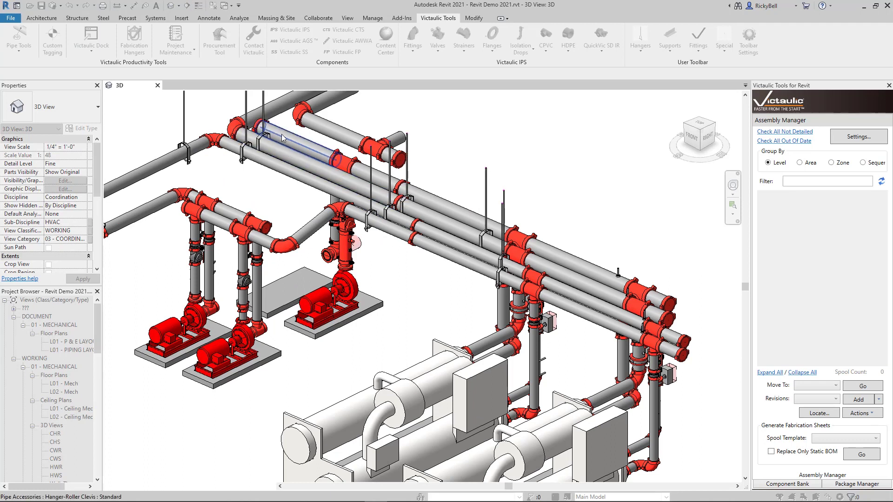
left_click(280, 137)
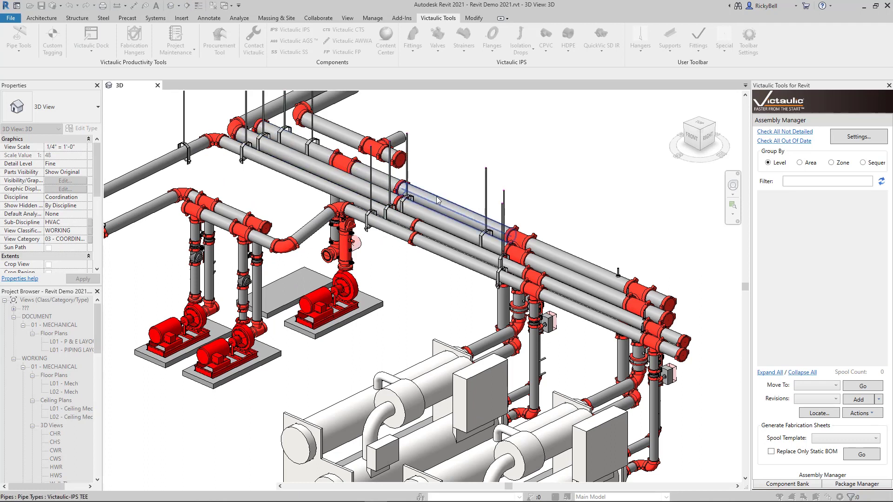
left_click(375, 173)
key("Escape")
key("Escape")
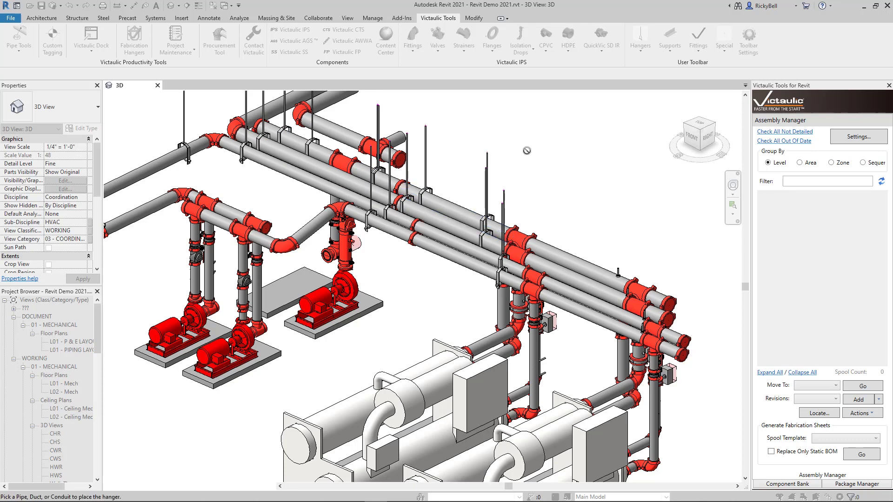
scroll(565, 186, "down", 6)
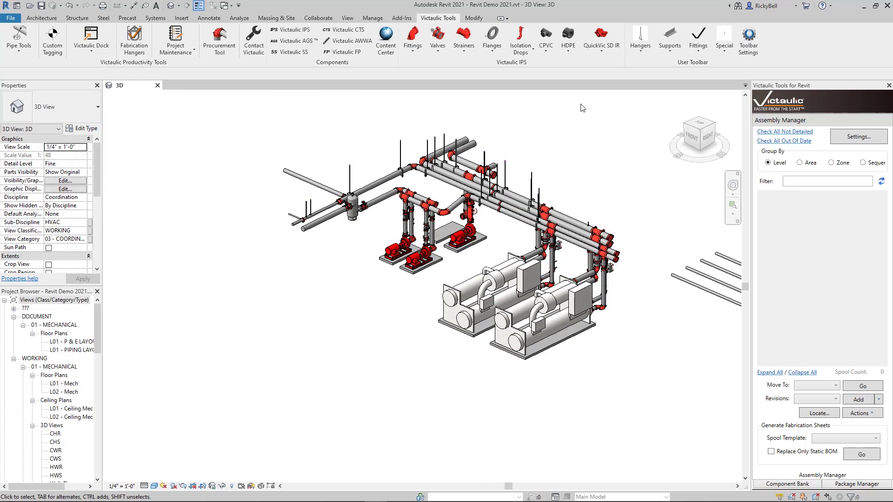
left_click(724, 44)
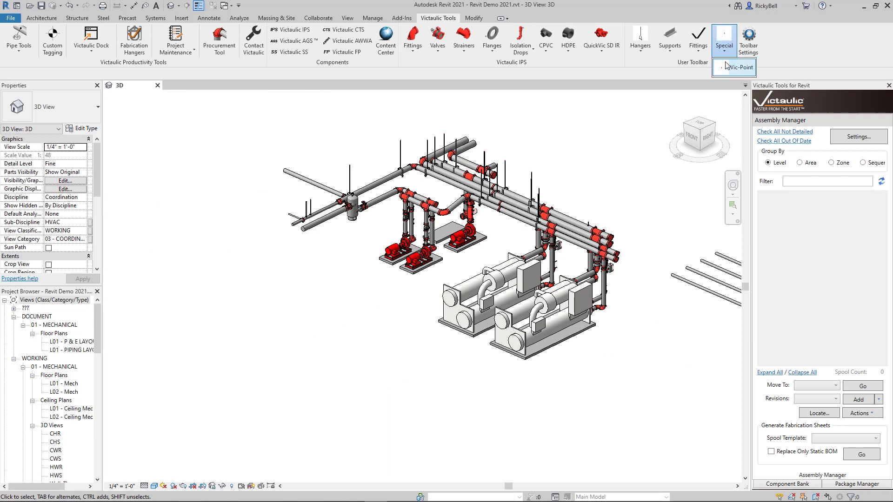
Step: Drop Vic-Point markers on one endpoint of the first pump frame and two on the second
left_click(728, 67)
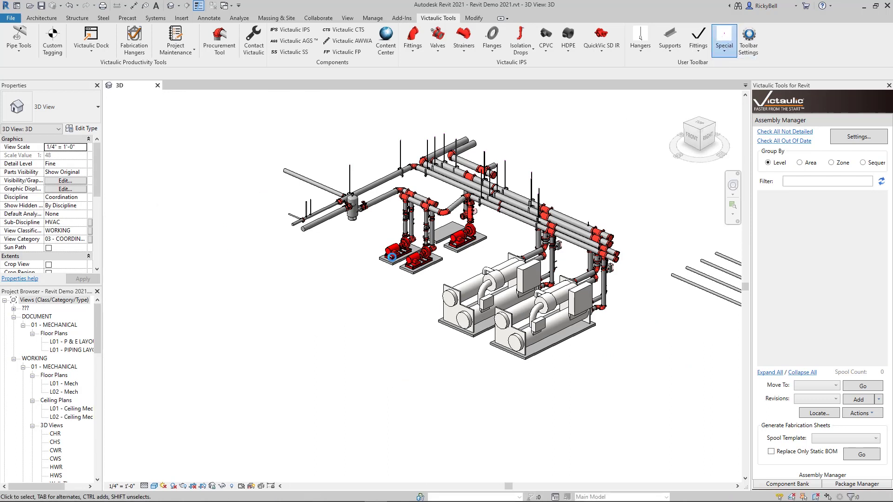
scroll(393, 258, "up", 5)
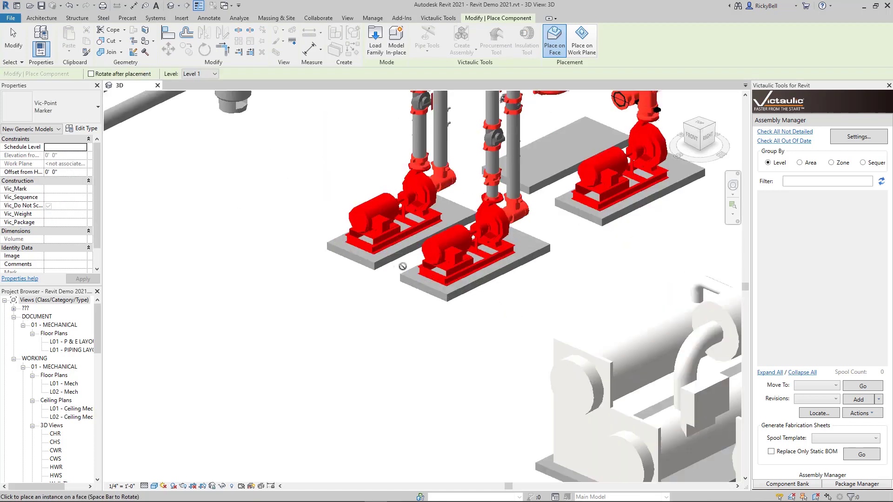
scroll(402, 266, "up", 4)
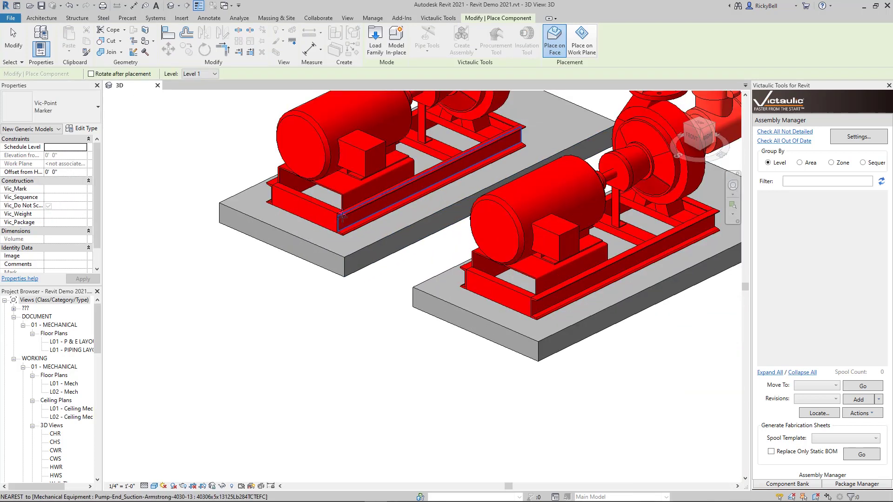
left_click(268, 185)
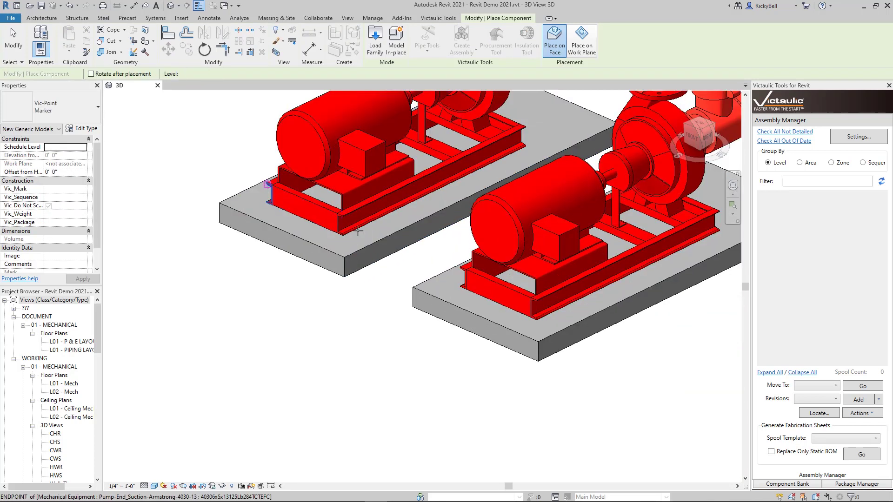
left_click(460, 268)
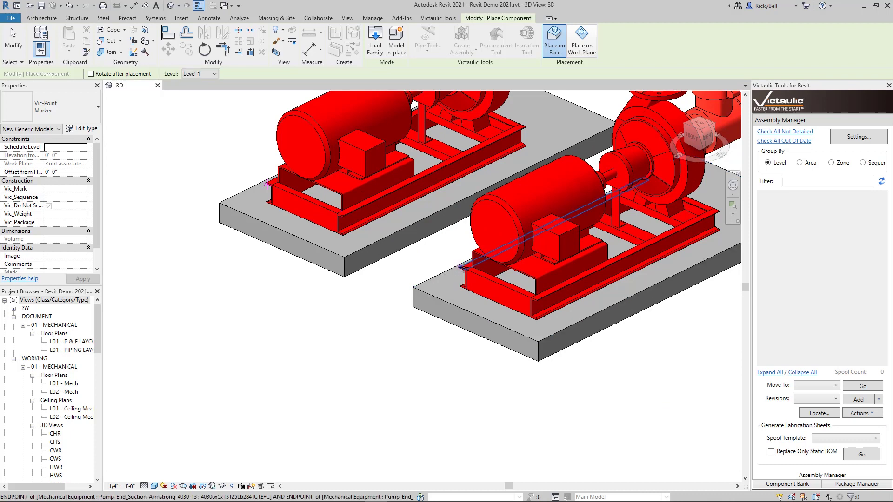
left_click(533, 298)
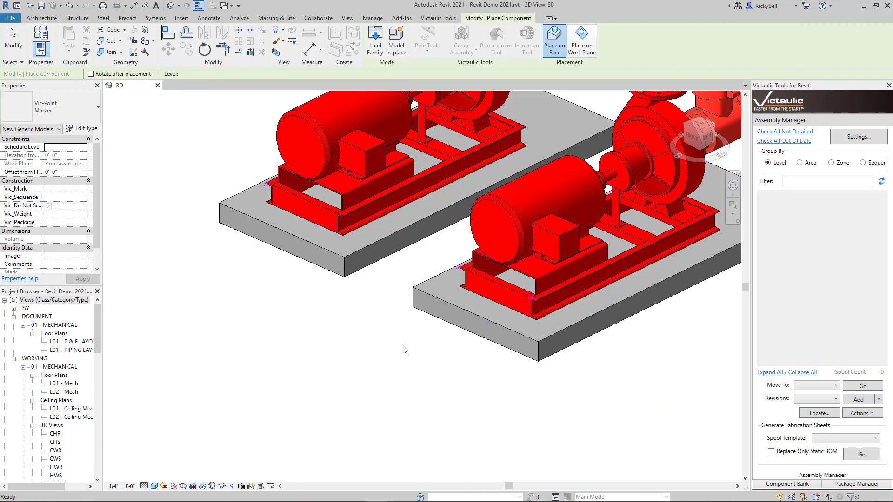
key("Escape")
key("Escape")
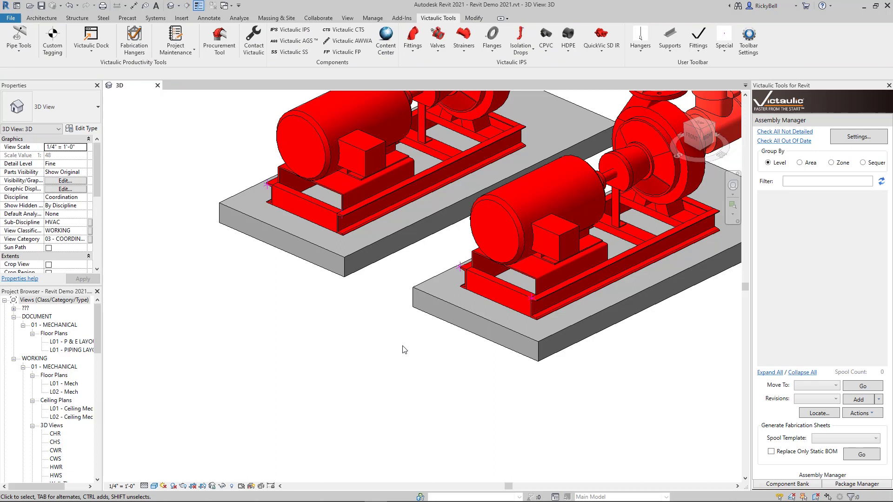
Step: Select the entire piping system and open the Victaulic Procurement Tool parts list
scroll(404, 350, "down", 6)
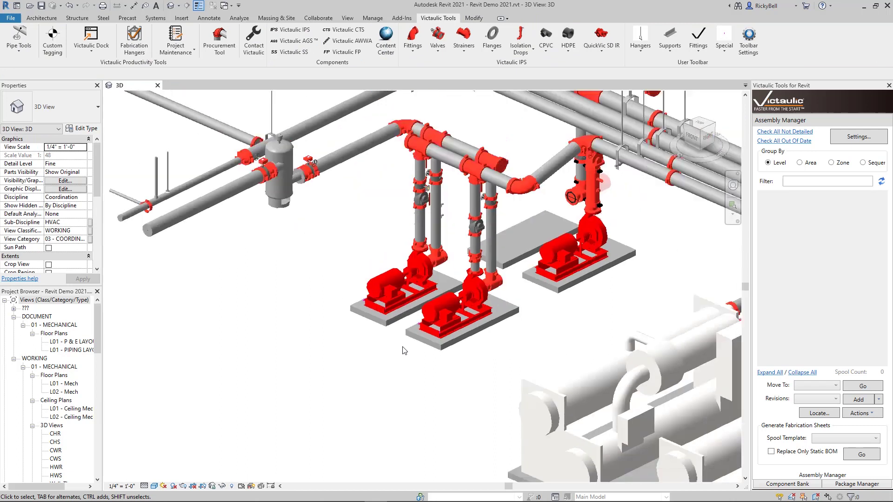
left_click_drag(177, 115, 690, 473)
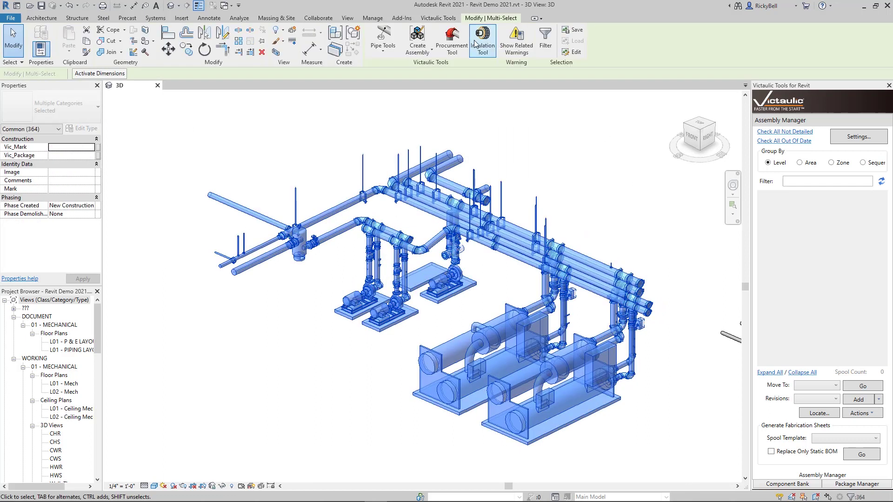
left_click(451, 39)
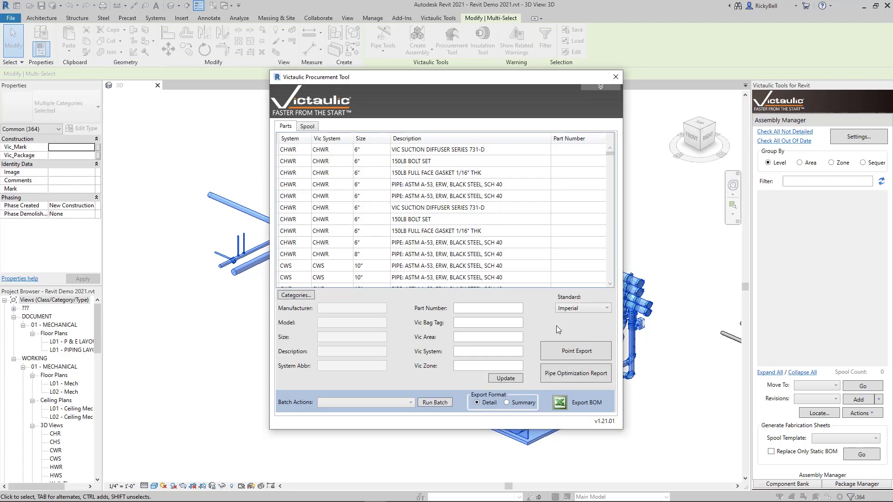
Step: Shorten the point export prefix to {Vic_Area_PT}- by removing HQ, without exporting yet
left_click(590, 351)
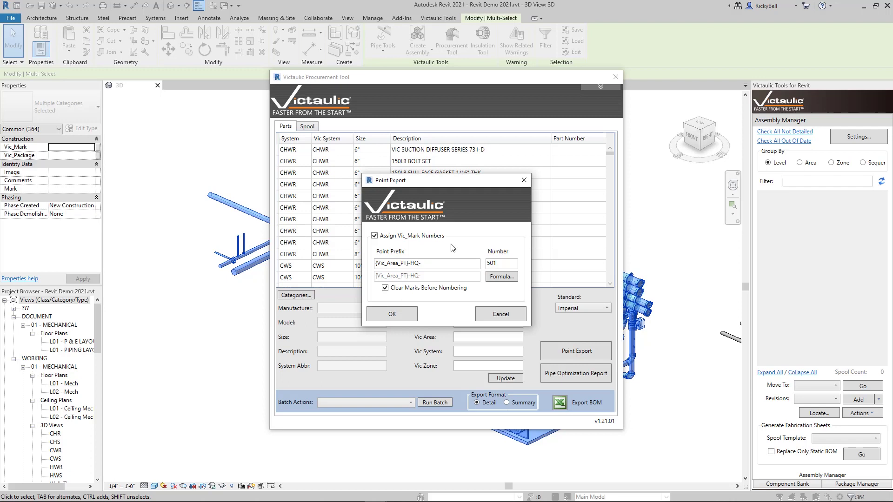
left_click(502, 279)
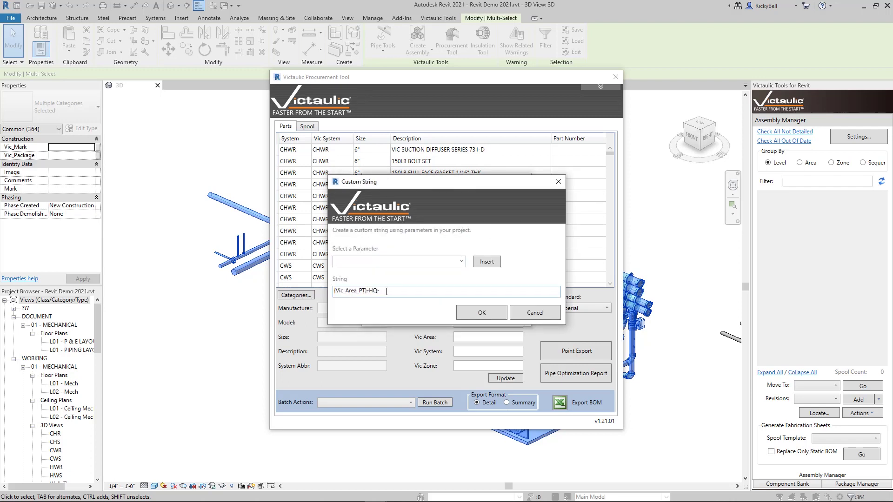
left_click(389, 292)
key("BackSpace")
key("BackSpace")
left_click(492, 312)
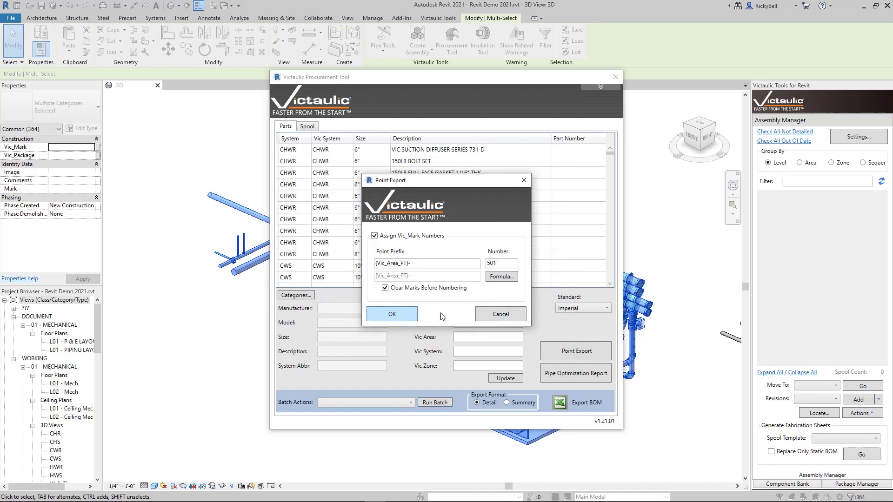
left_click(525, 316)
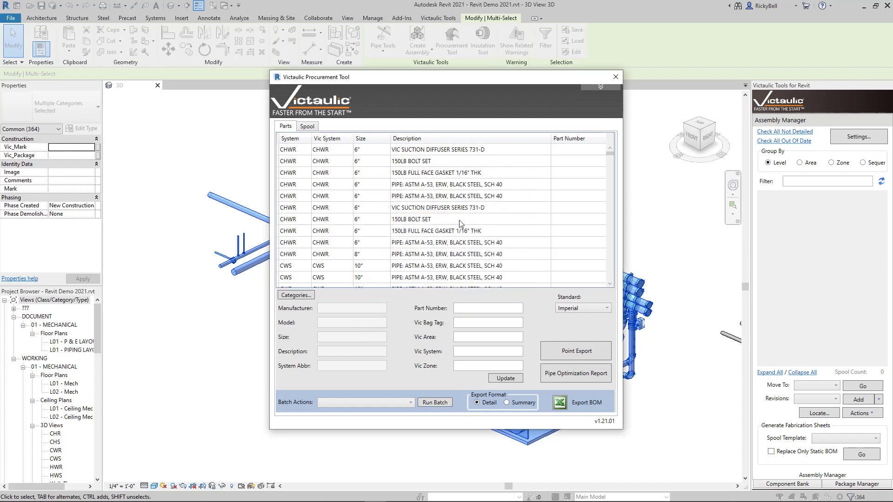
Step: Select all parts in the procurement list and change their Vic Area from (multiple) to Area 1
left_click(459, 208)
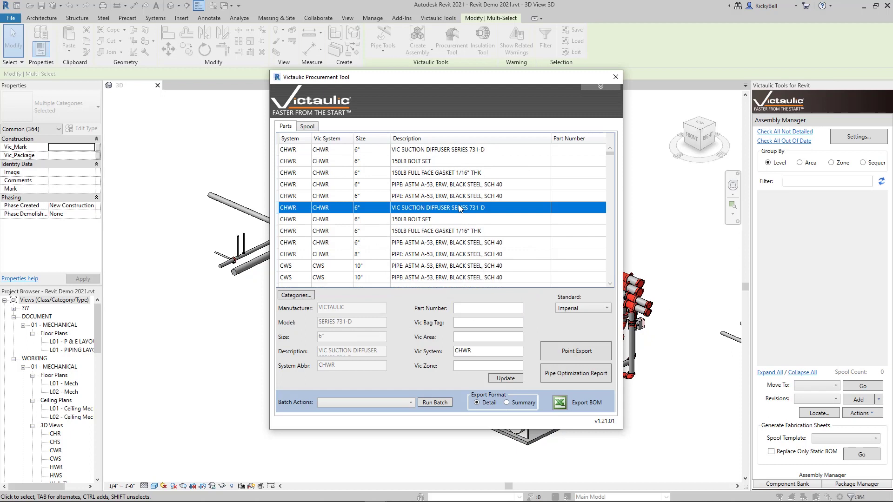
left_click(409, 185)
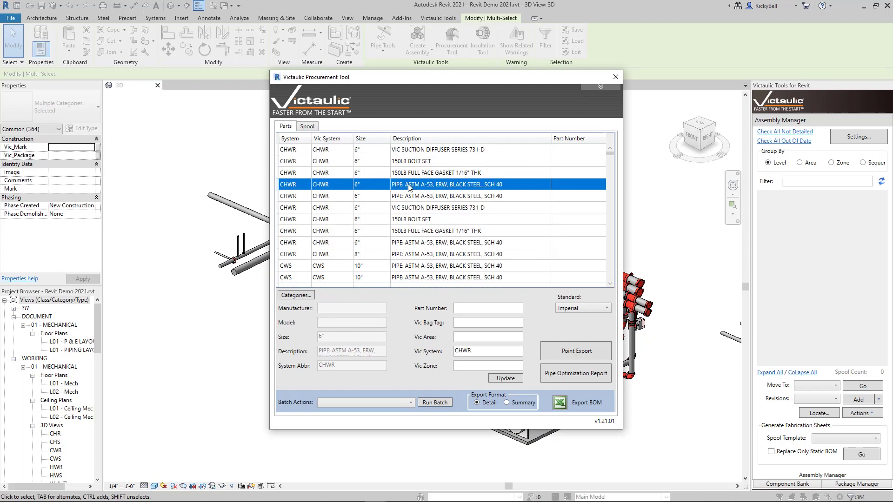
key("ctrl+a")
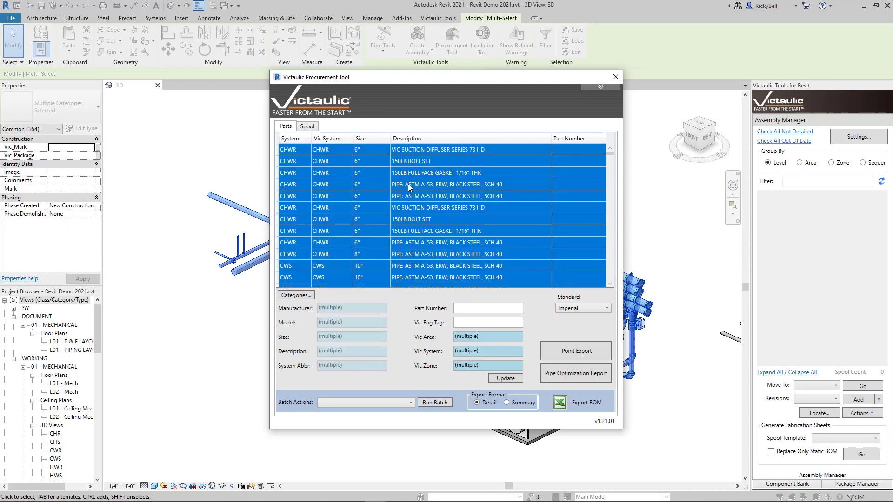
left_click_drag(487, 332, 412, 338)
type("Area 1")
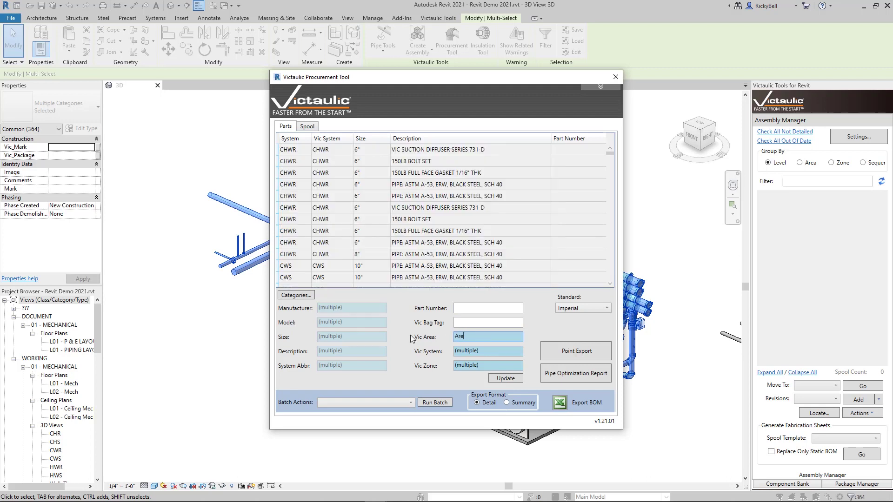
left_click(503, 380)
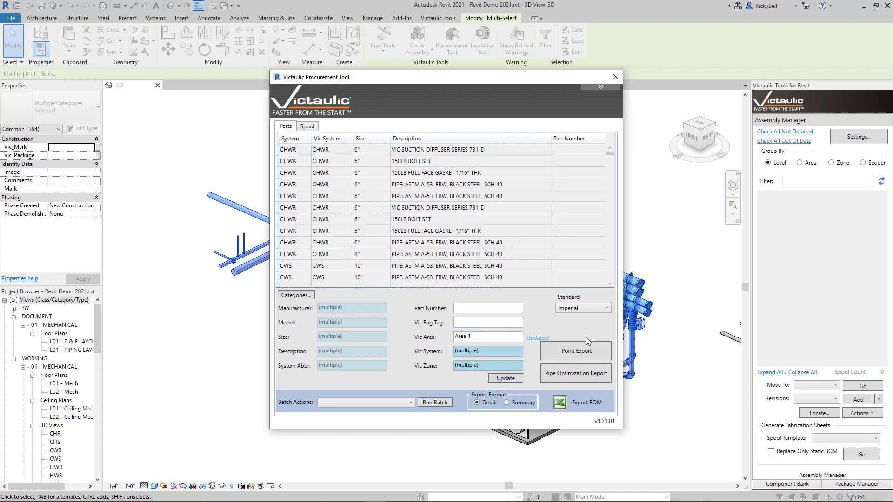
Step: Export the points with the current prefix to Test.csv in Revit Files, overwriting the existing file
left_click(577, 351)
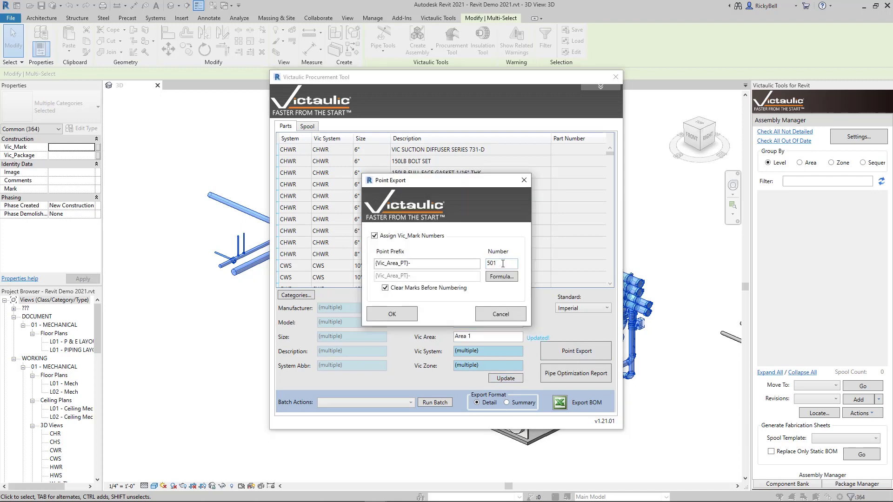
left_click(392, 314)
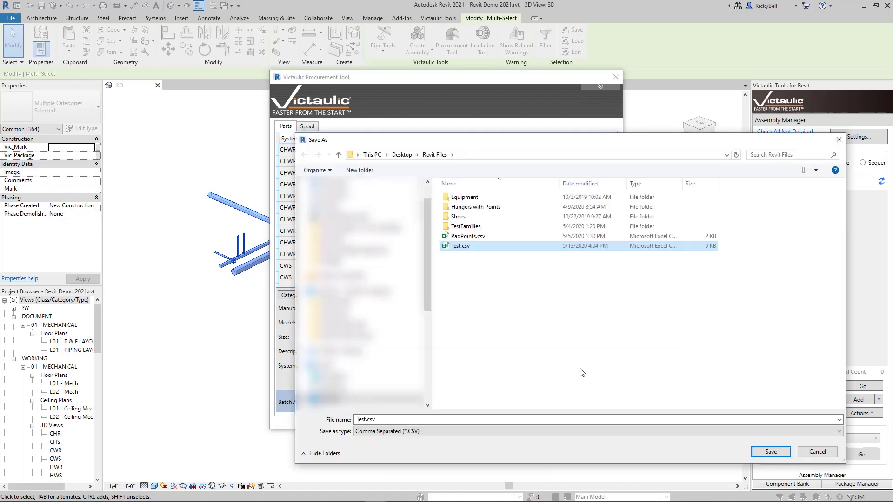
left_click(771, 452)
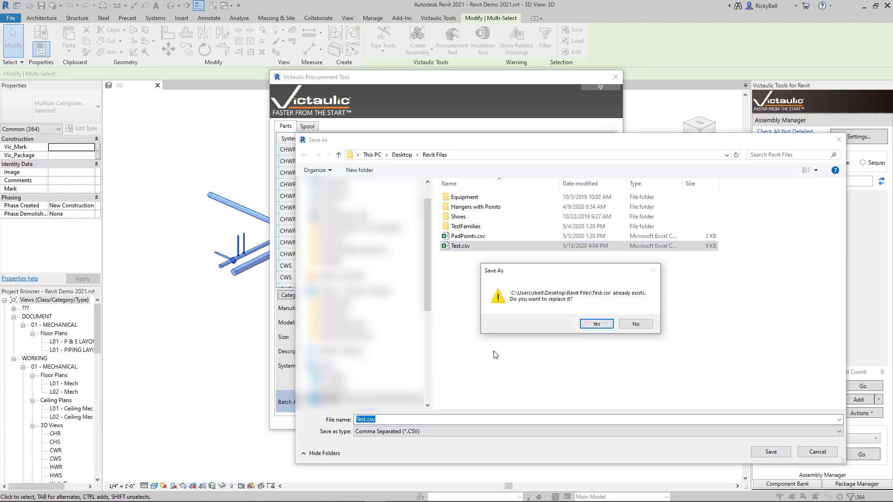
left_click(593, 328)
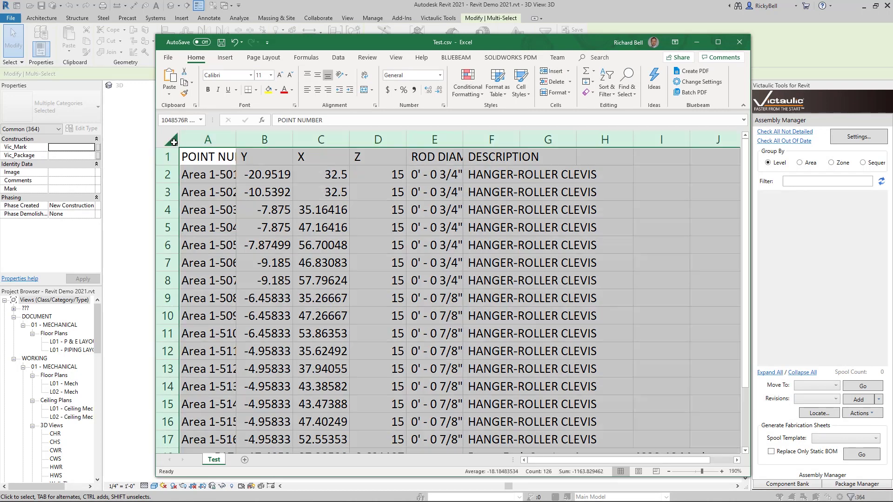
Step: AutoFit all columns and check the Y, X, Z, ROD DIAMETER and DESCRIPTION headers
left_click(172, 140)
double_click(237, 142)
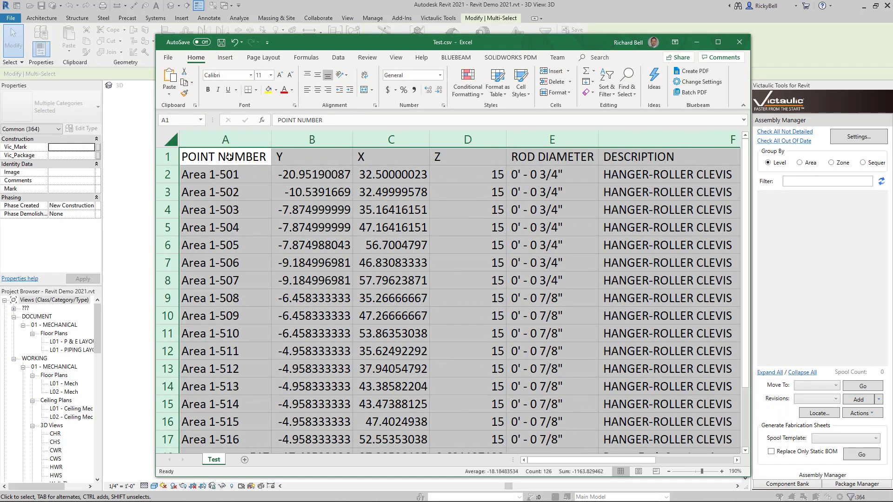
left_click(317, 154)
left_click(400, 156)
left_click(449, 156)
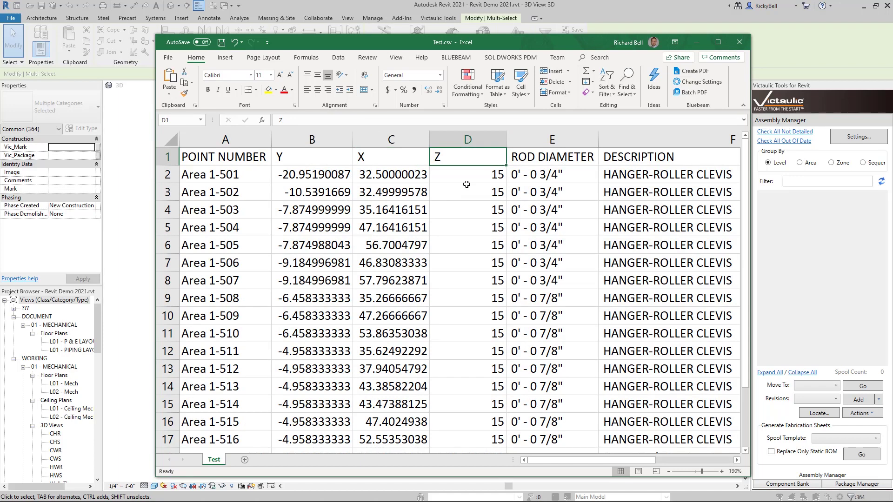
left_click(552, 159)
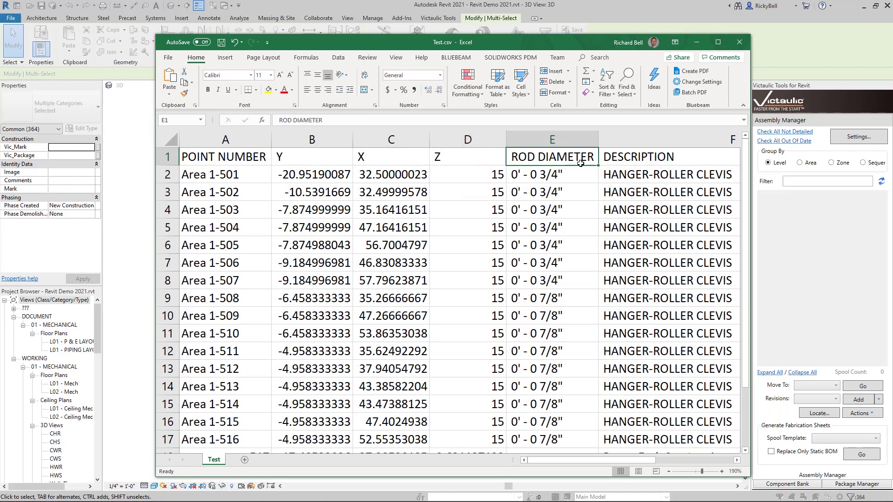
left_click(653, 159)
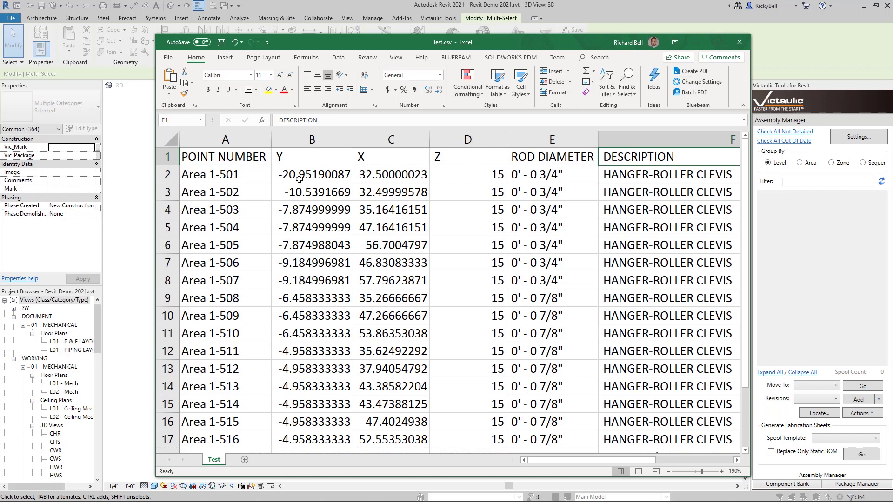
left_click(701, 175)
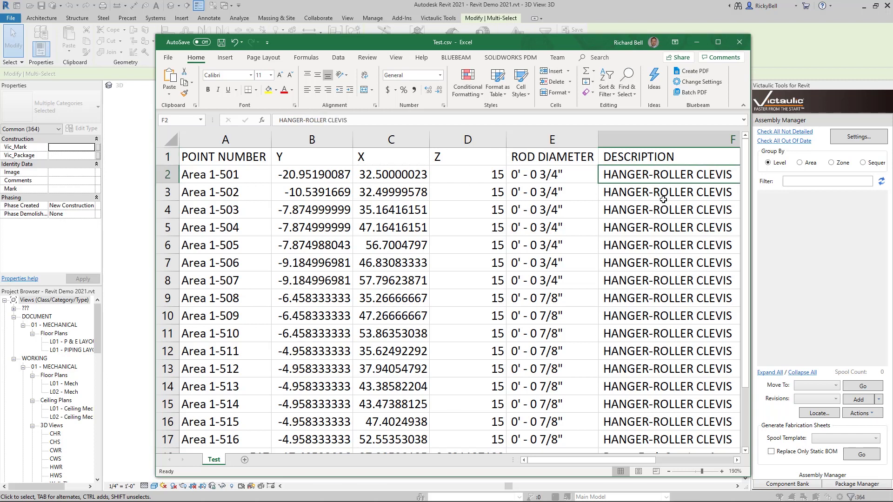
key("alt+Tab")
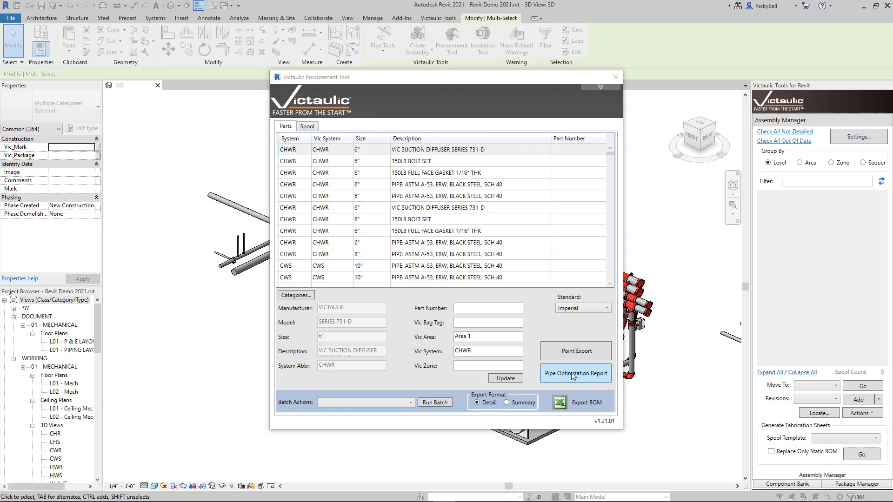
Step: Check 21' max length and 1" min waste, try Optimized at Low, then keep Best Fit
left_click(589, 374)
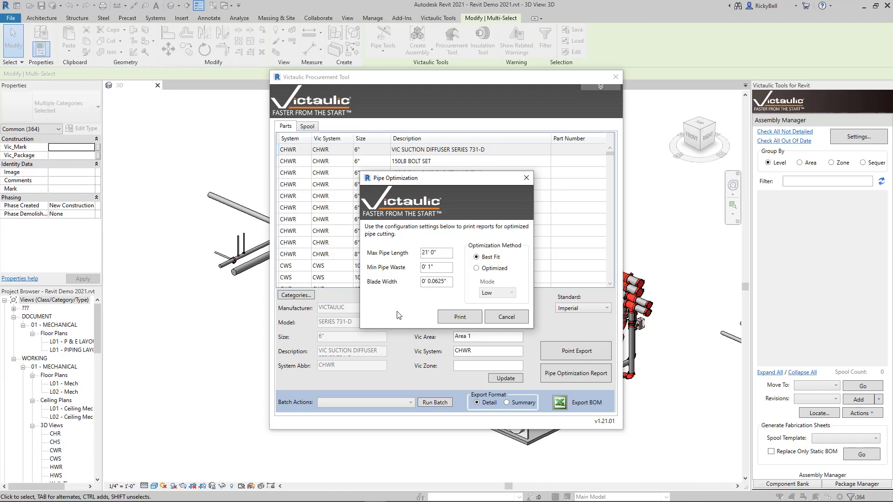
left_click(440, 252)
left_click(442, 268)
left_click(477, 269)
left_click(512, 295)
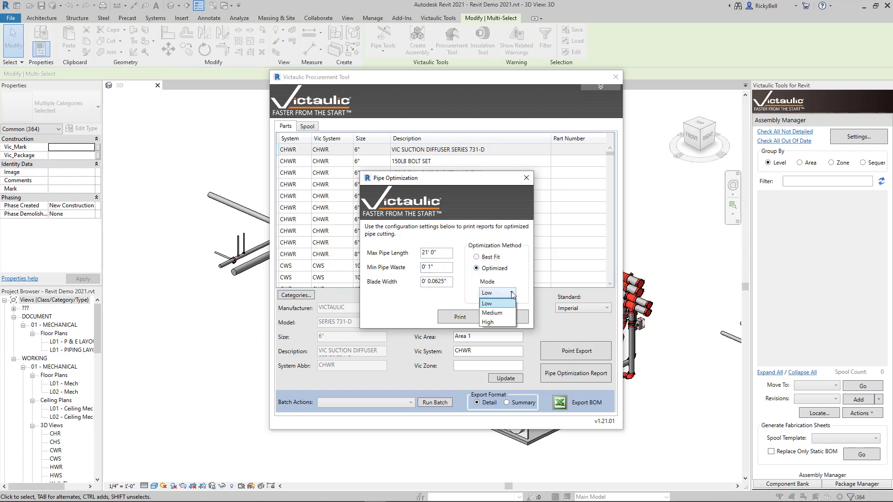
left_click(491, 300)
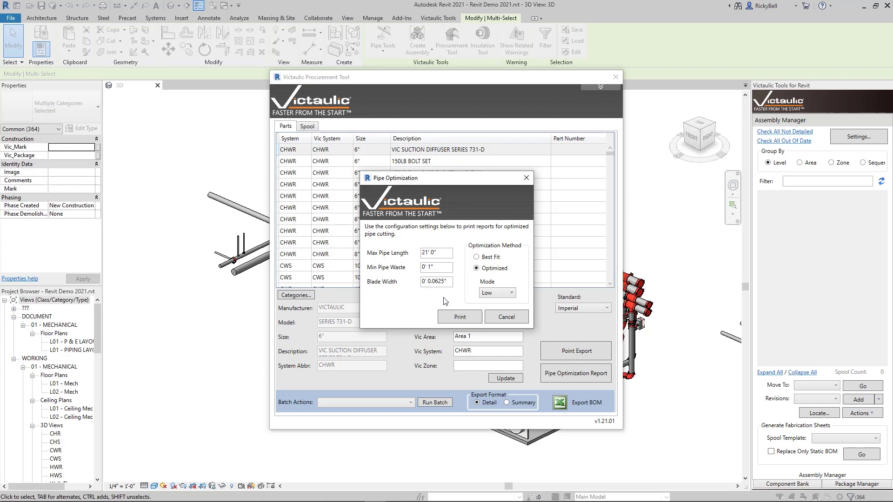
left_click(476, 256)
Step: Generate the pipe optimization cut report and scroll through the pipe cut lists
left_click(461, 317)
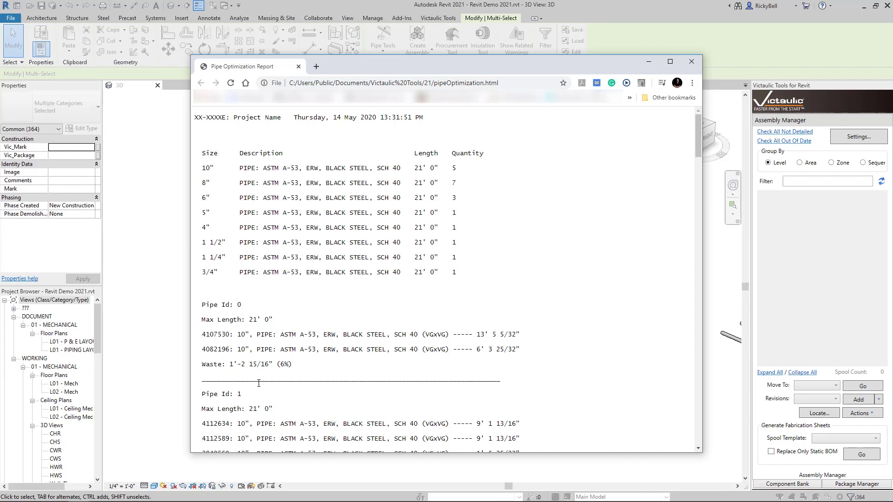
scroll(381, 350, "down", 6)
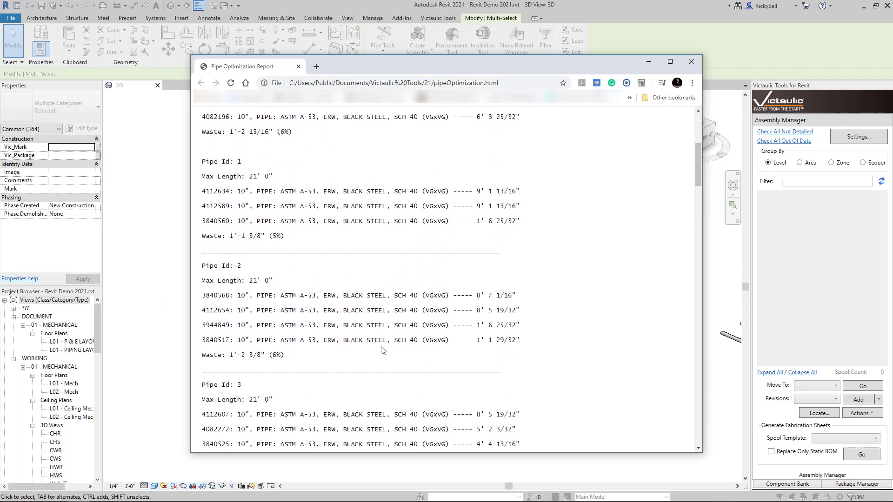
scroll(382, 350, "down", 7)
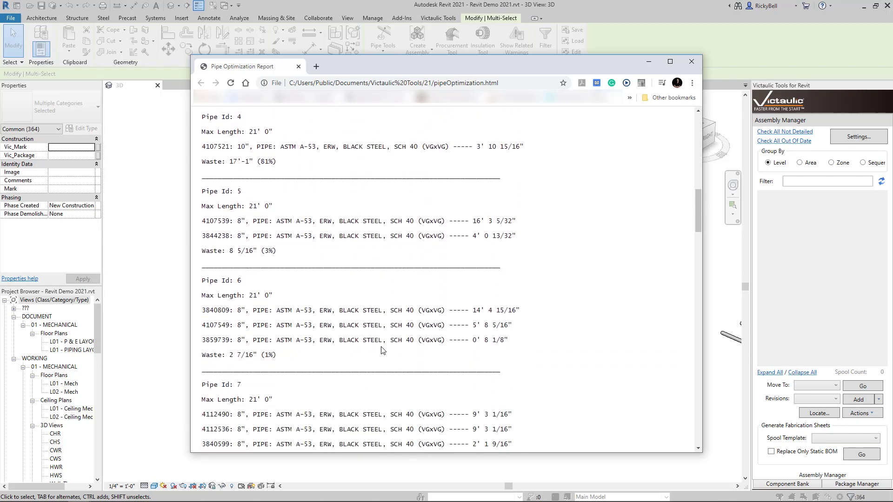
scroll(381, 351, "down", 2)
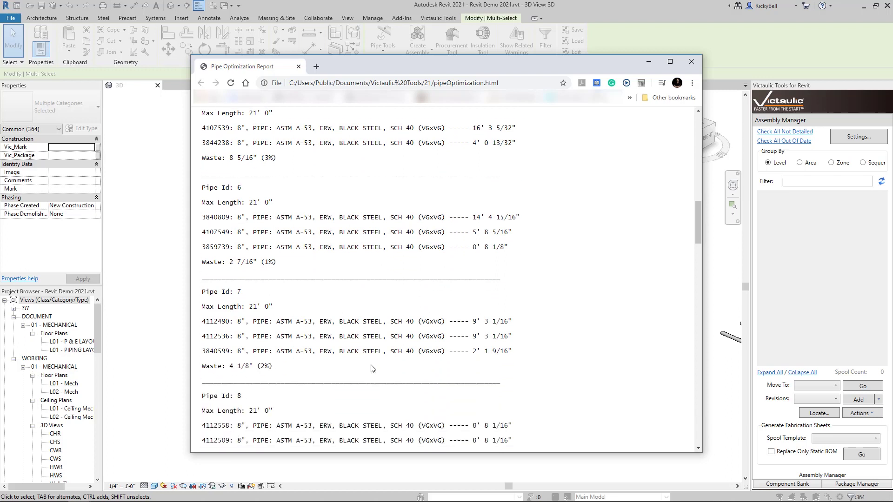
Step: Highlight the 3%, 1% and 2% waste for pipes 5–7, then close the report
left_click_drag(279, 161, 261, 159)
left_click_drag(279, 263, 261, 263)
left_click_drag(278, 367, 261, 367)
left_click(303, 371)
key("ctrl+w")
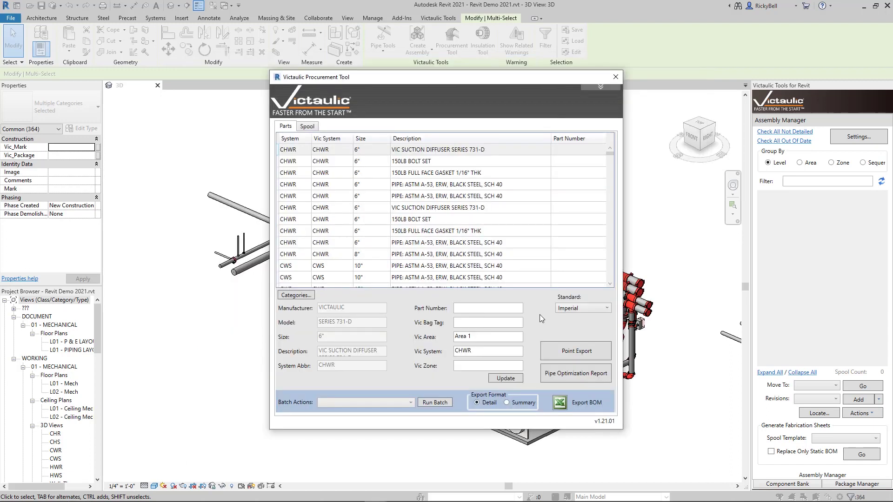